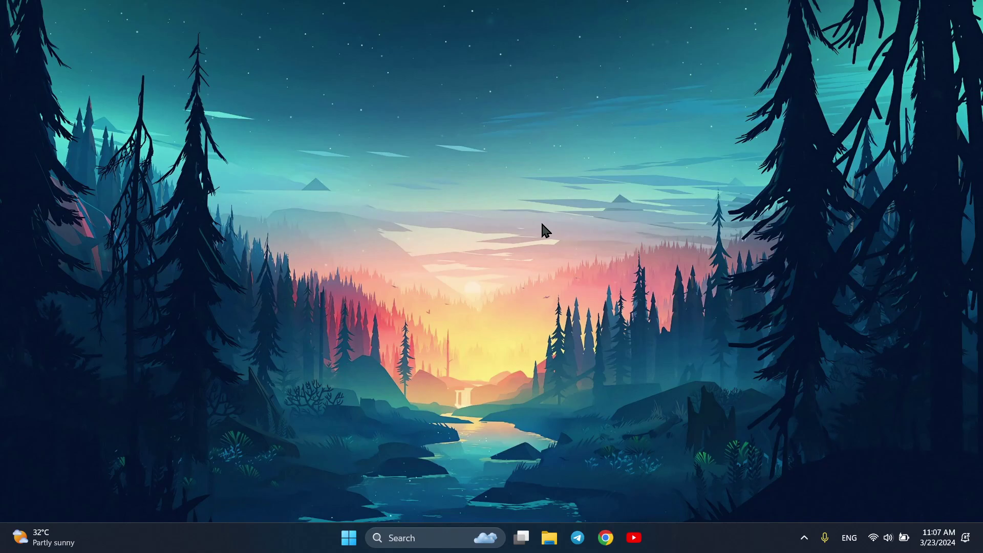
Open the Windows Temp folder by running the command temp from the Run dialog
key("super+r")
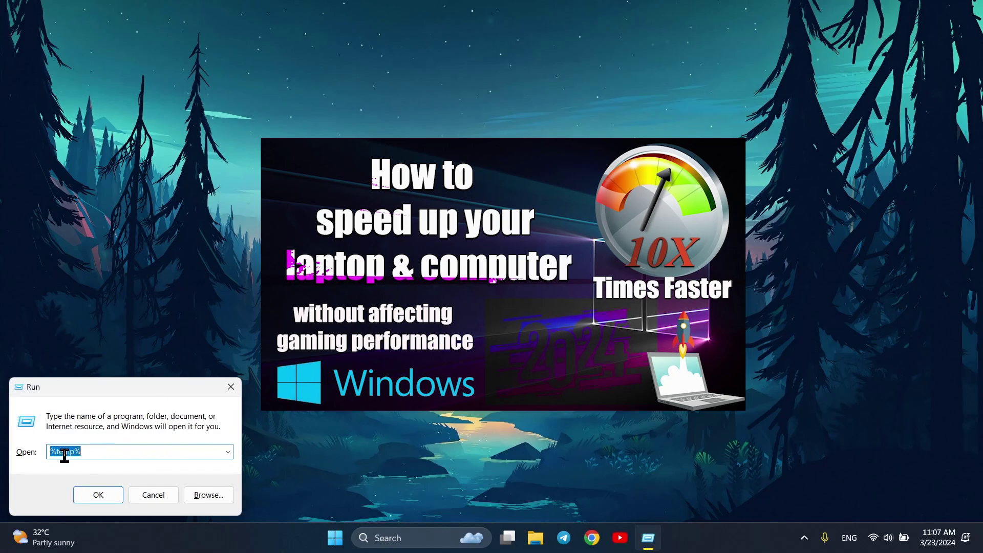
left_click(154, 497)
left_click(429, 536)
type("run")
key("Return")
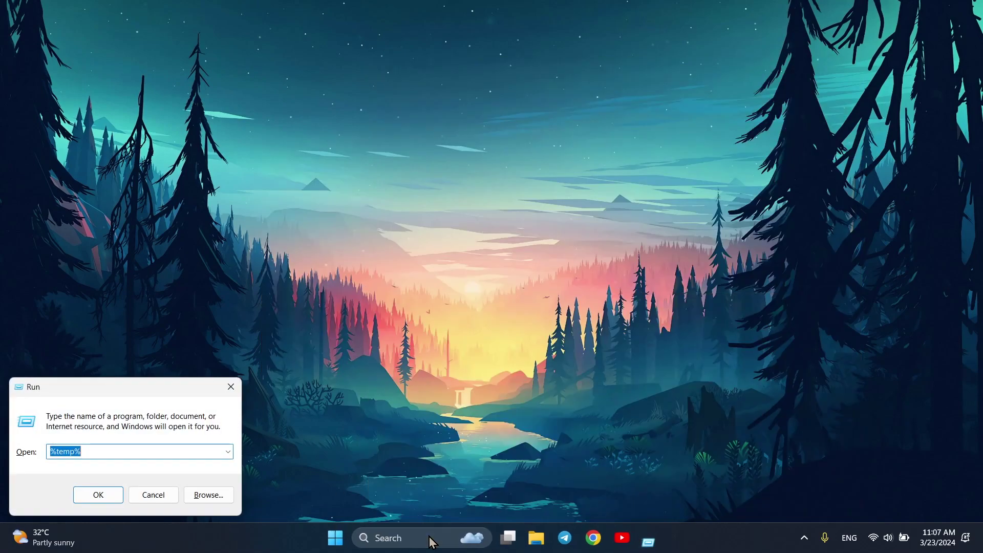
key("BackSpace")
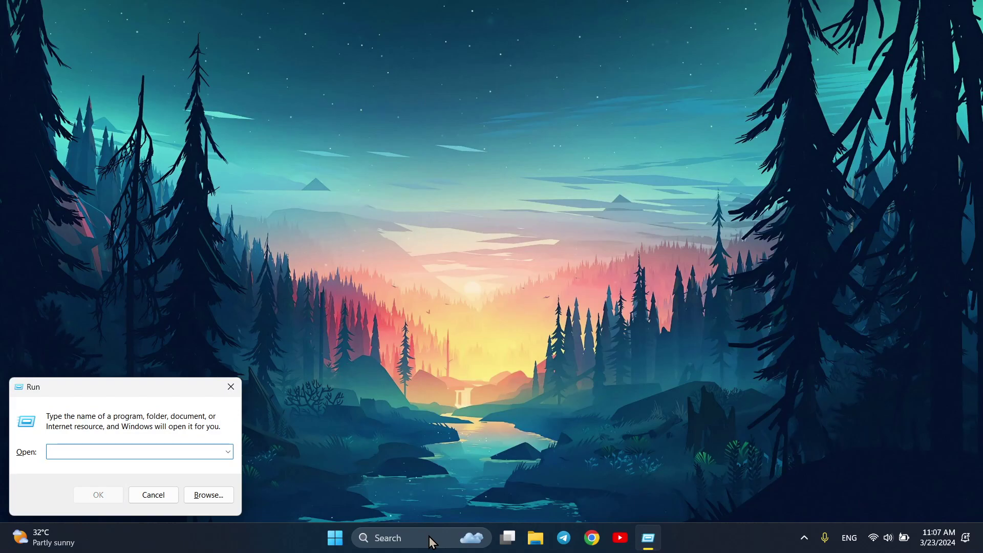
left_click_drag(160, 387, 598, 202)
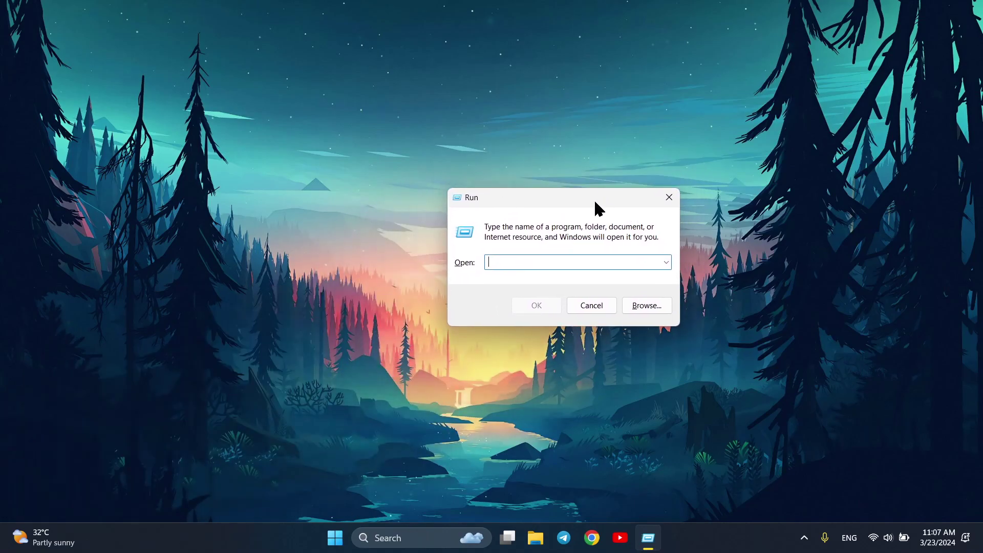
type("temp")
key("Return")
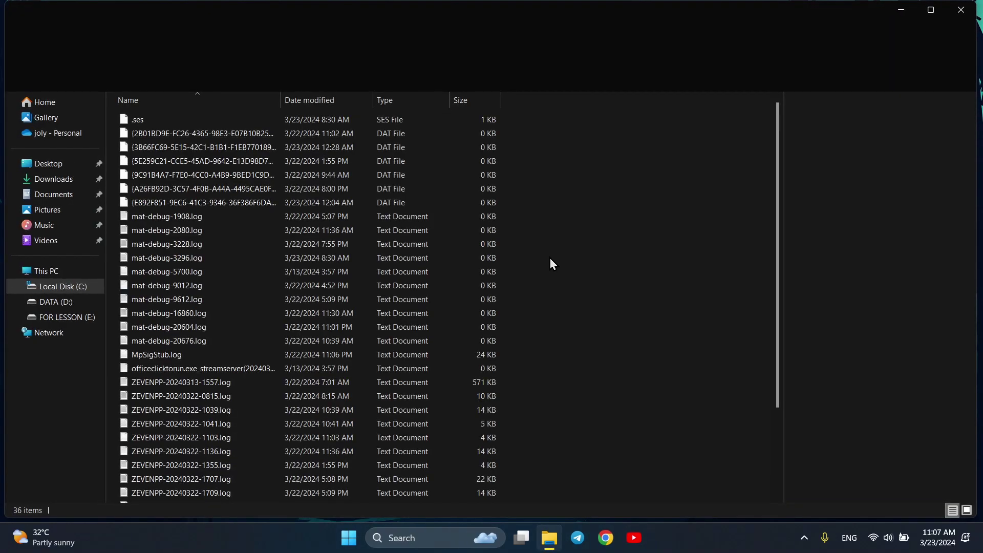
Delete all files in the Windows Temp folder, skipping those in use, and close the folder
key("ctrl+a")
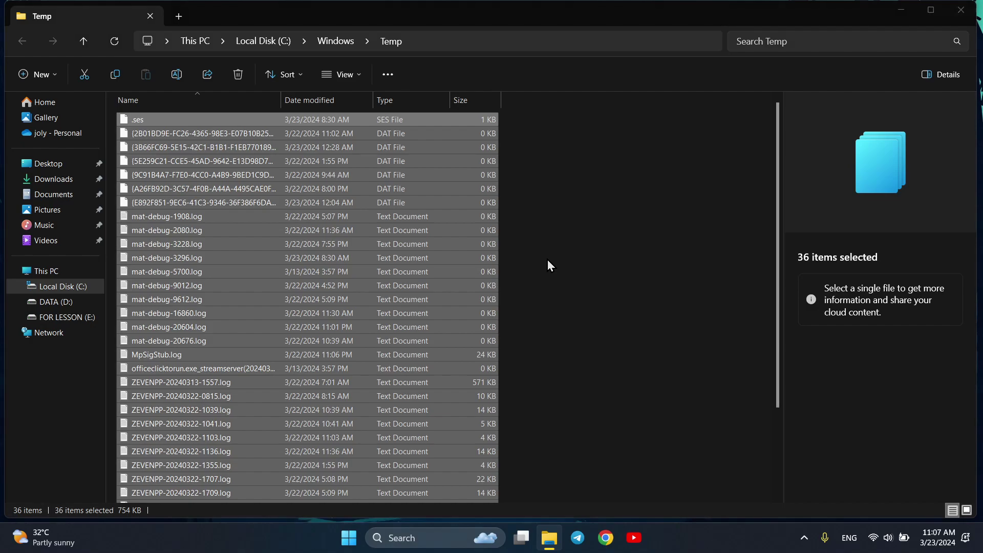
key("Delete")
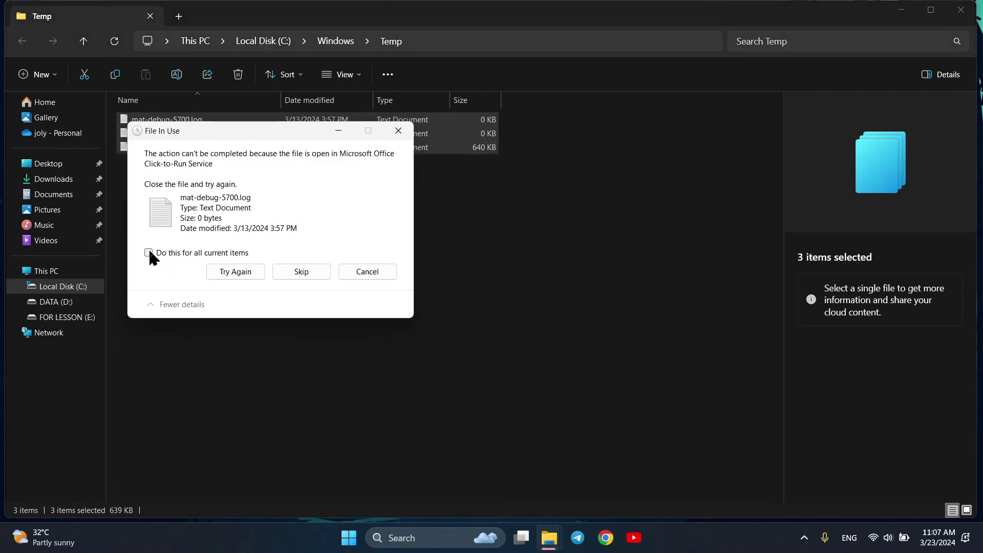
left_click(301, 271)
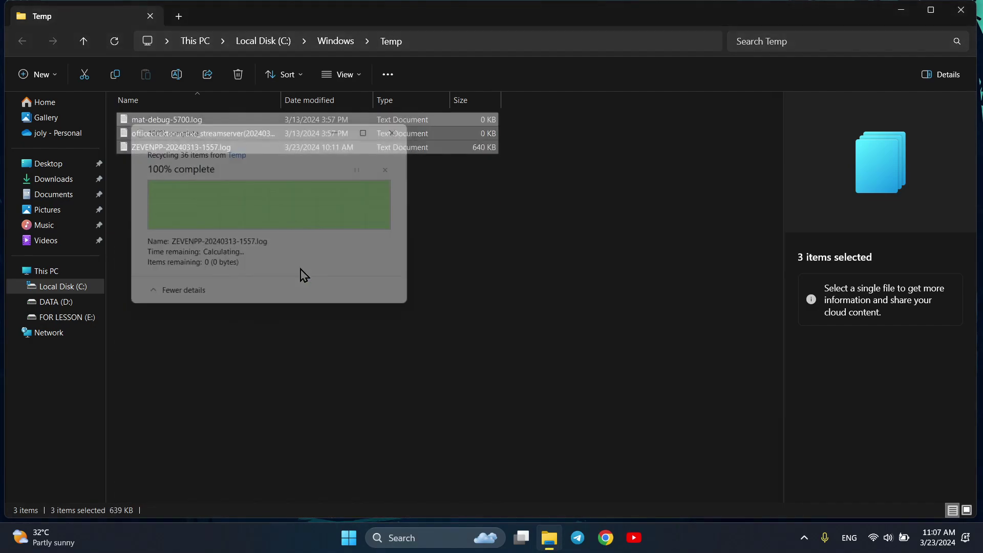
left_click(961, 10)
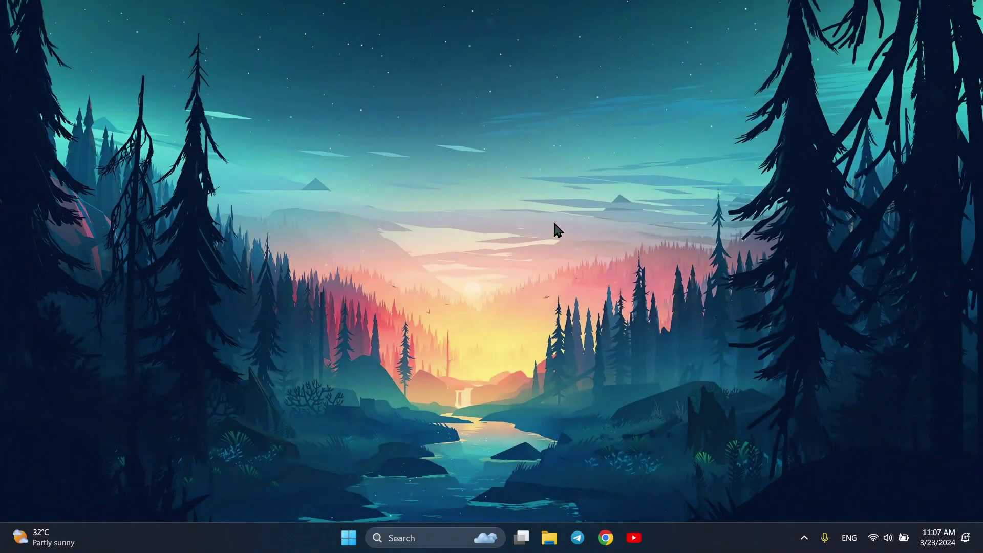
Open the user account's local Temp folder by running %temp% from the Run dialog
key("super+e")
key("super+r")
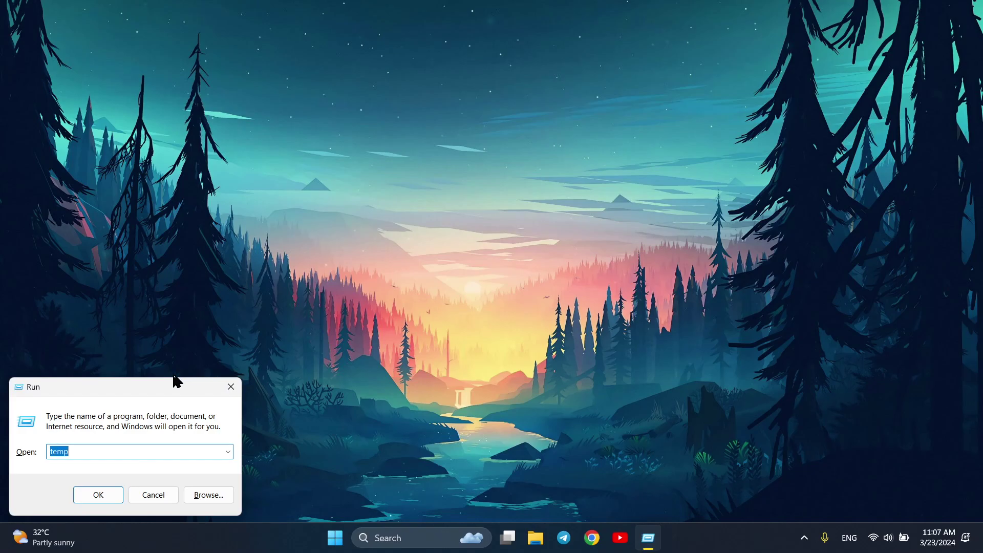
key("BackSpace")
type("%")
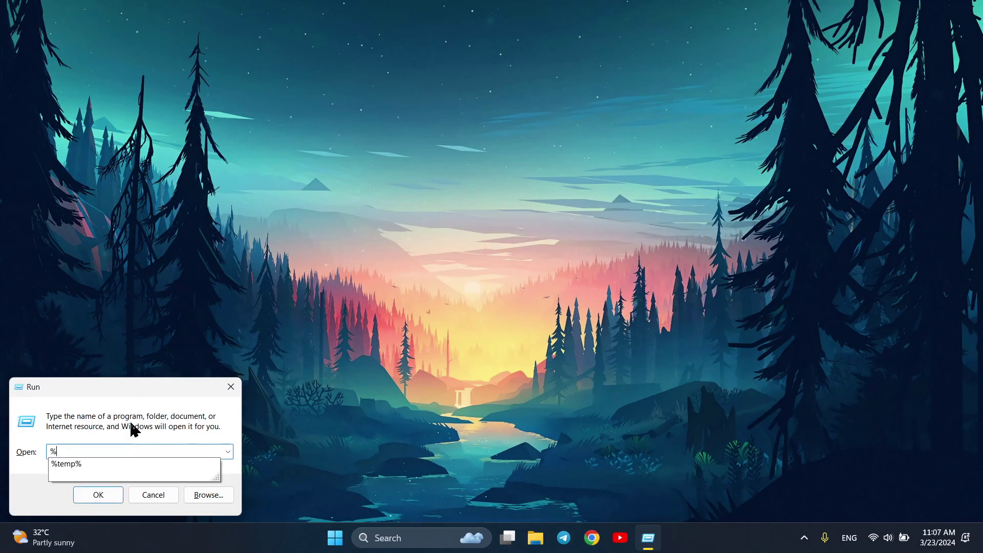
type("temp%")
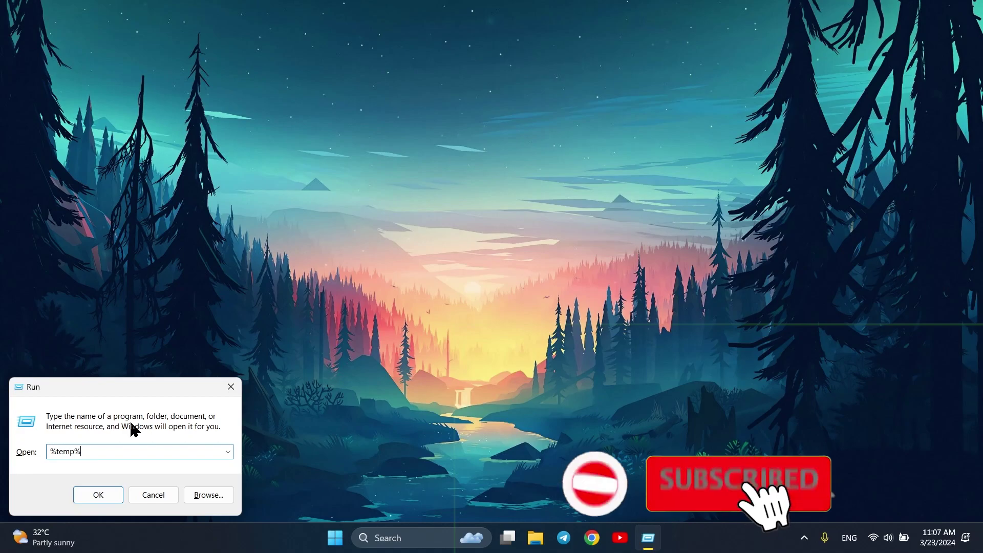
key("Return")
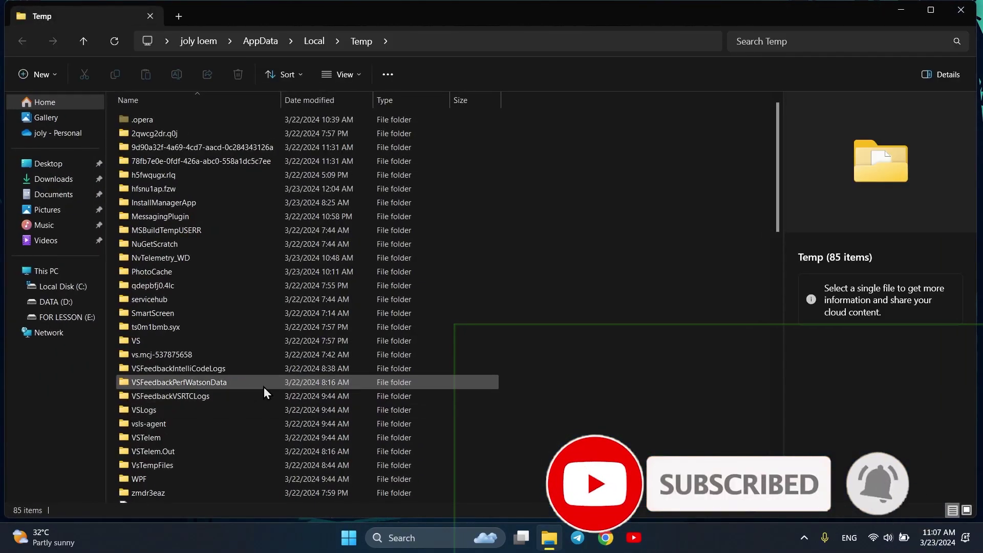
Delete everything in the user's local Temp folder, skipping the file in use, and close the folder
key("ctrl+a")
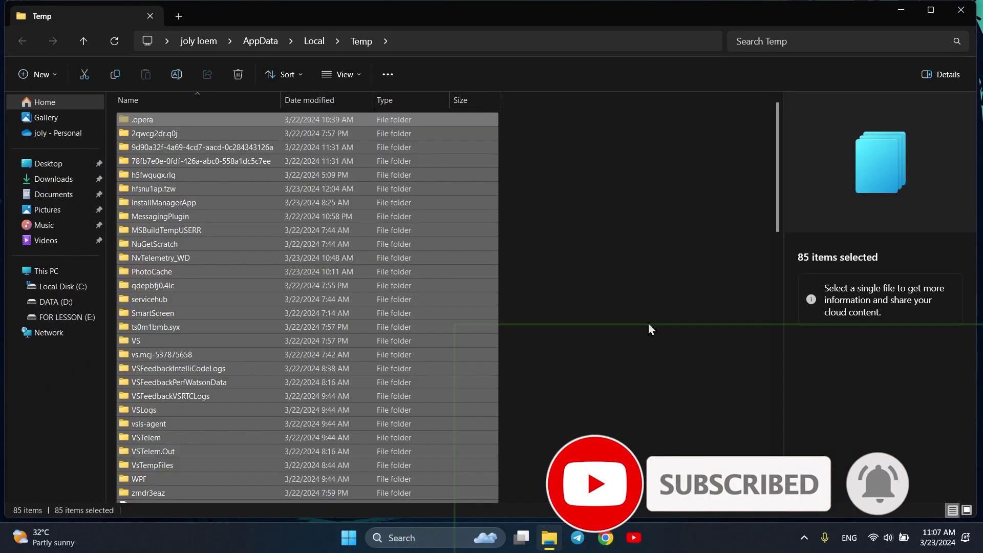
right_click(464, 211)
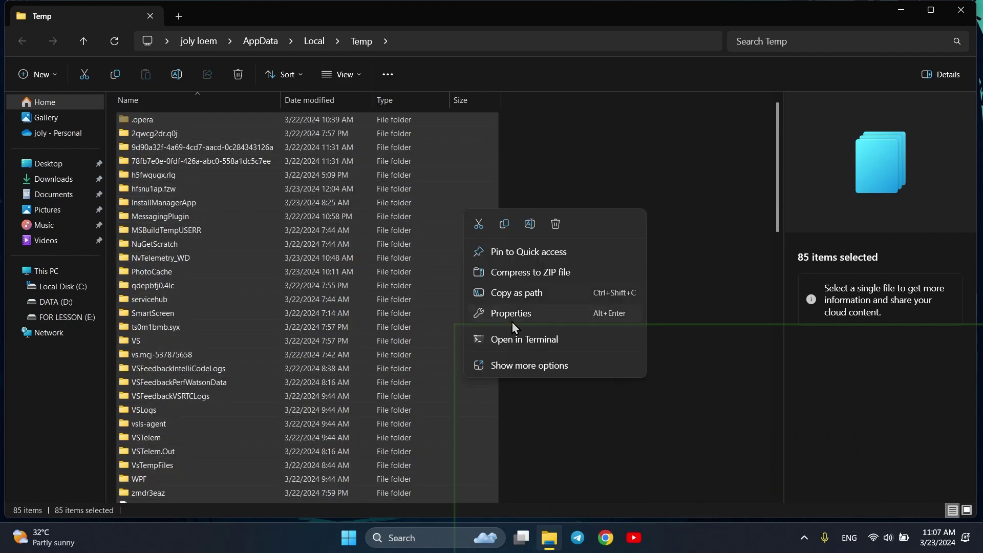
left_click(532, 369)
left_click(500, 419)
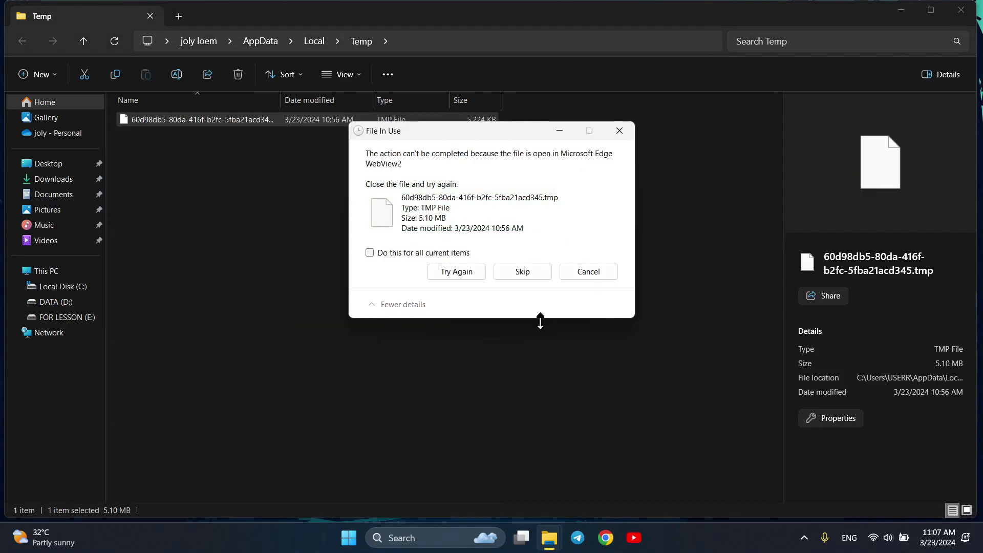
left_click(522, 272)
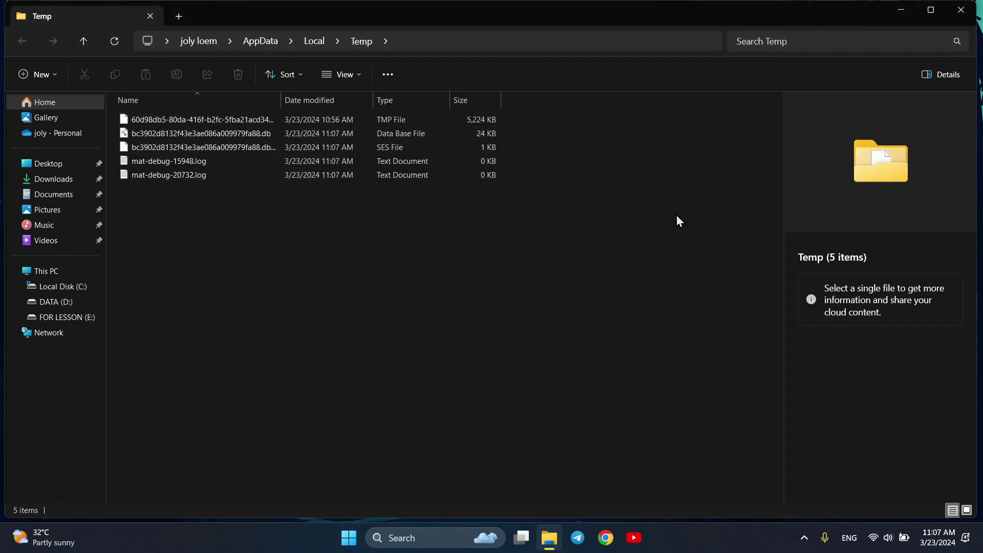
left_click(961, 10)
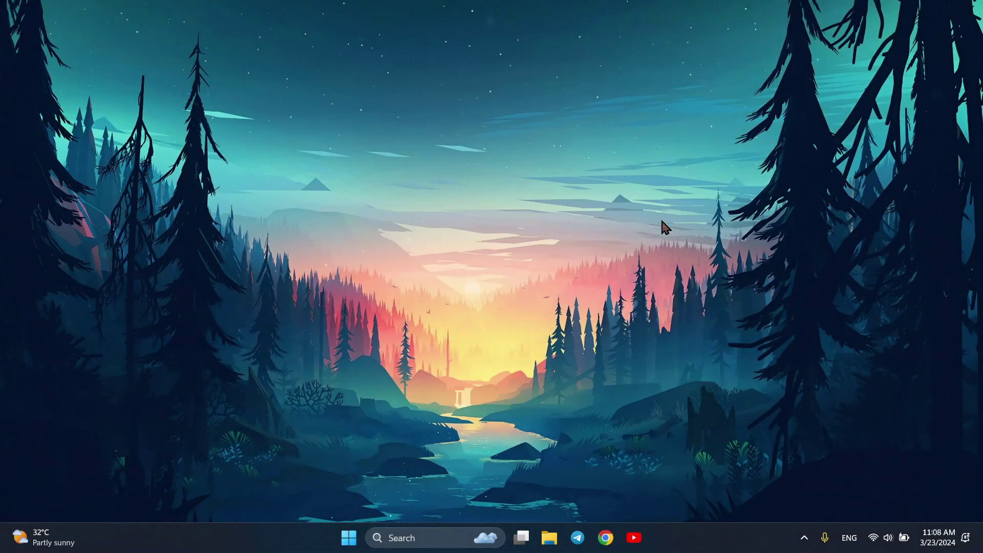
Search for disk cleanup, launch Disk Cleanup and select drive C: for cleaning
left_click(408, 537)
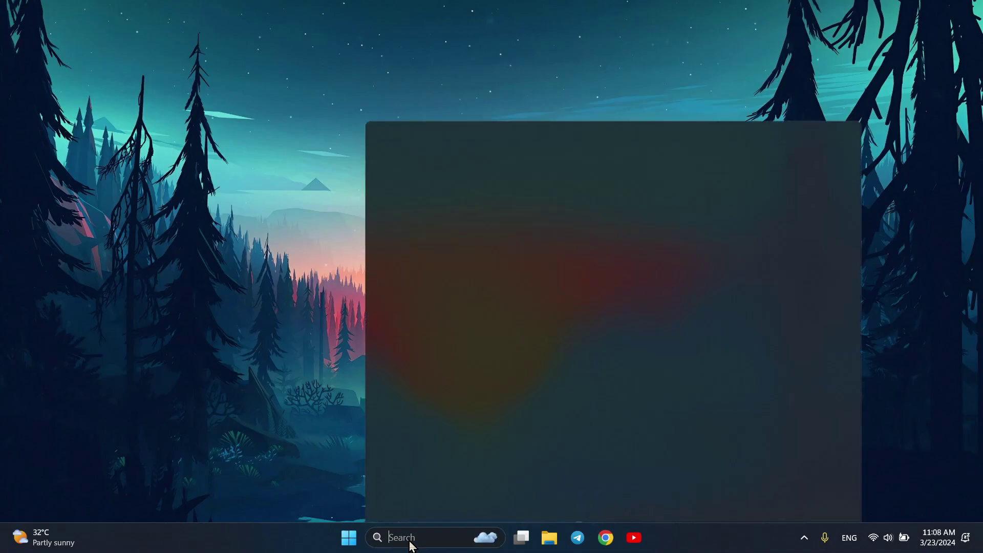
type("disk cleanup")
key("Return")
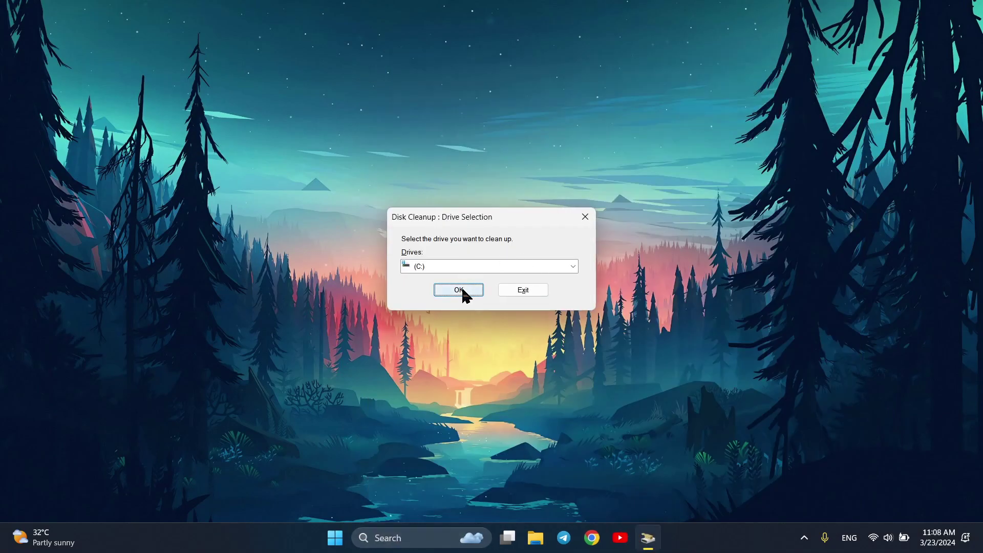
left_click(459, 290)
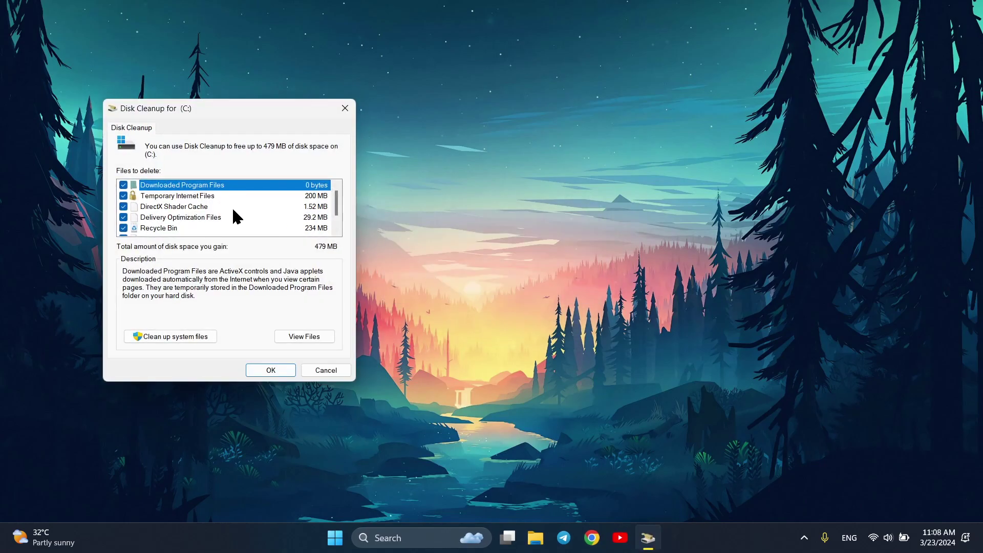
Review the checked file categories for drive C: and permanently delete those files
scroll(227, 207, "down", 2)
scroll(227, 207, "up", 1)
scroll(235, 201, "down", 1)
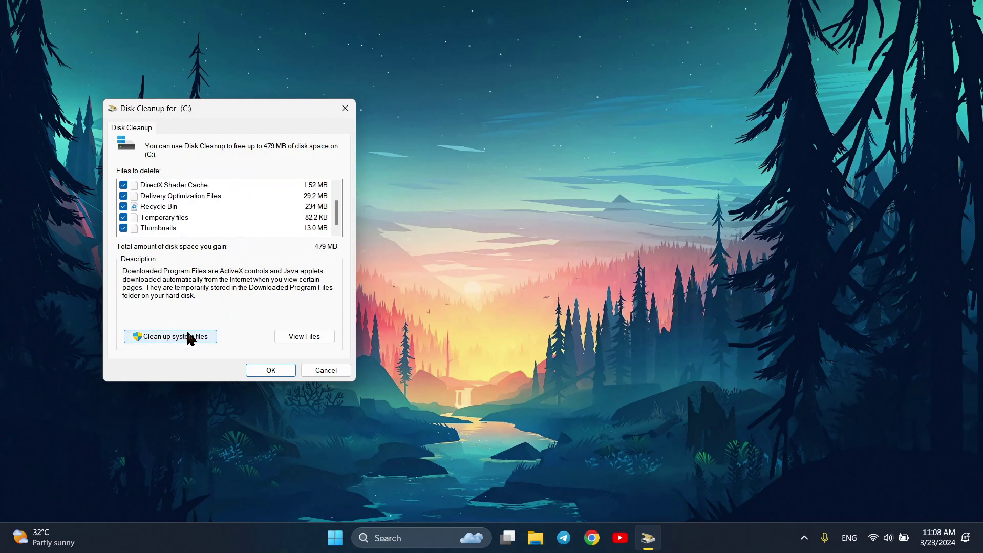
scroll(295, 214, "up", 1)
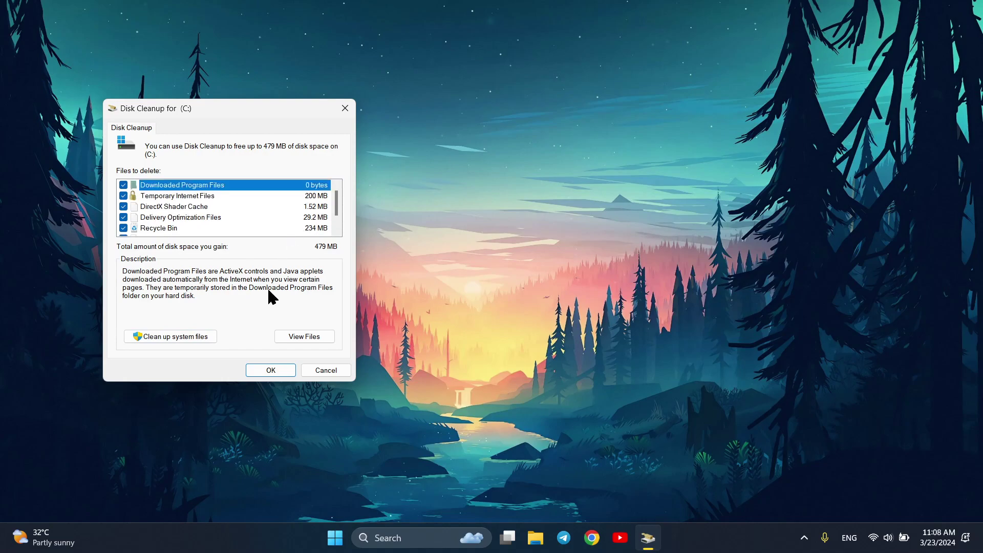
left_click(268, 372)
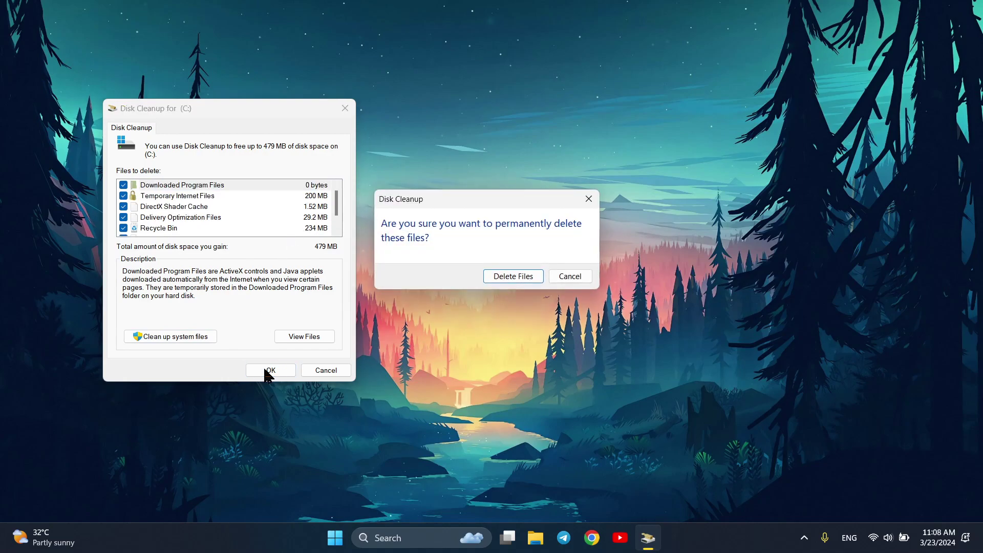
left_click(511, 277)
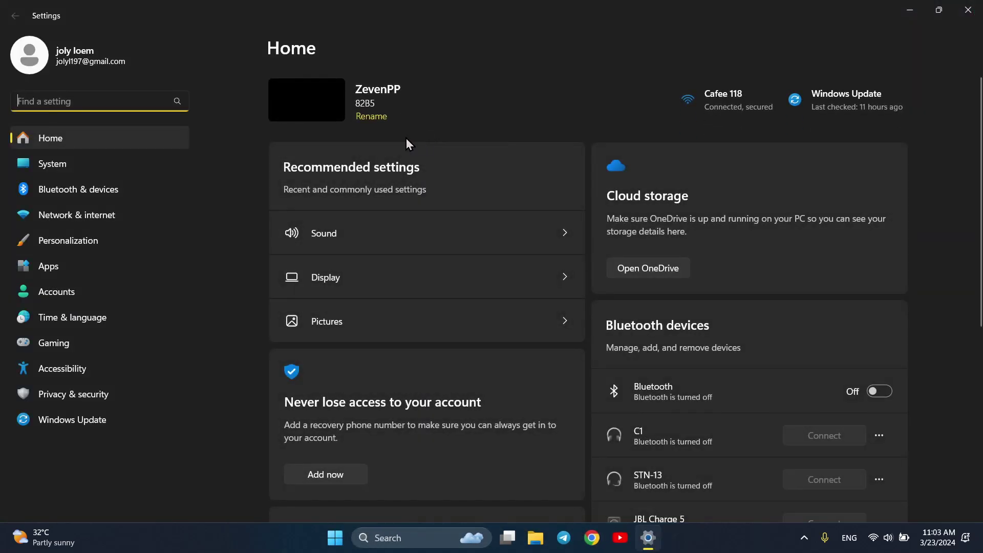
Set the power mode to Best performance in the system's Power & battery settings
left_click(26, 168)
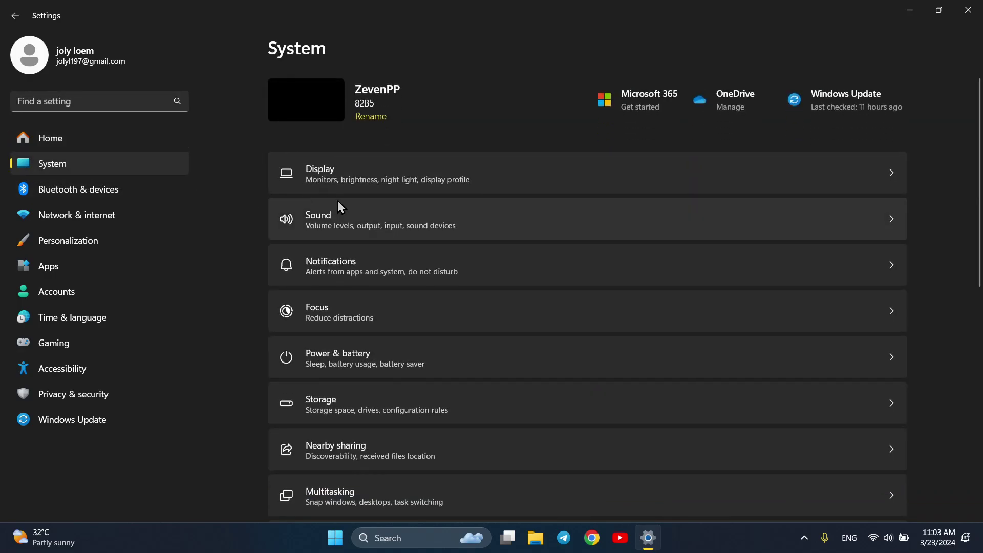
scroll(451, 287, "down", 3)
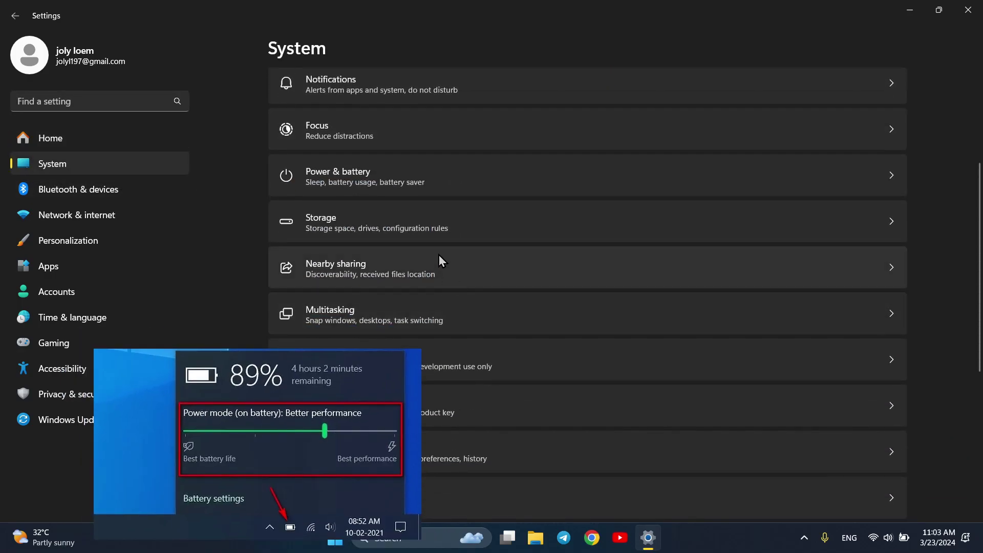
left_click(366, 177)
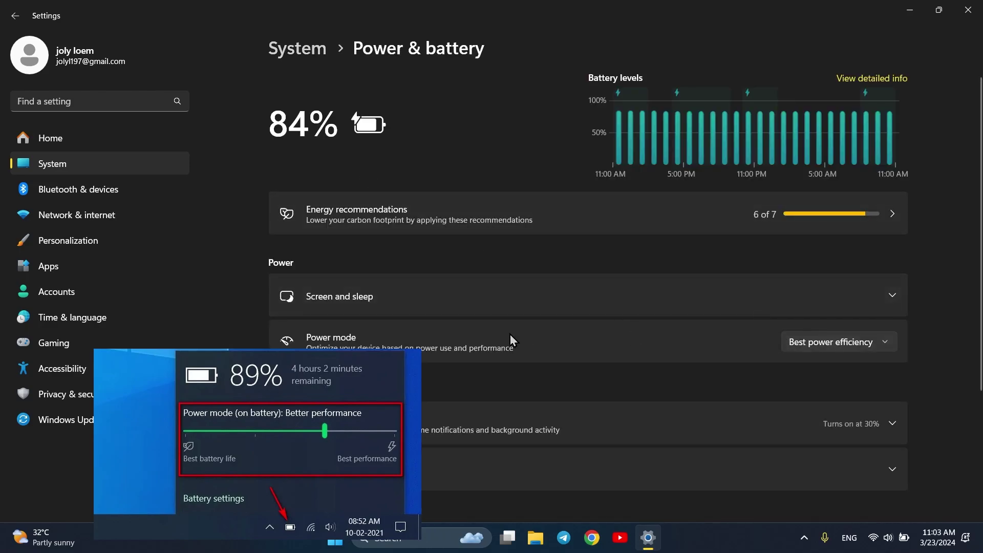
left_click(856, 342)
left_click(815, 390)
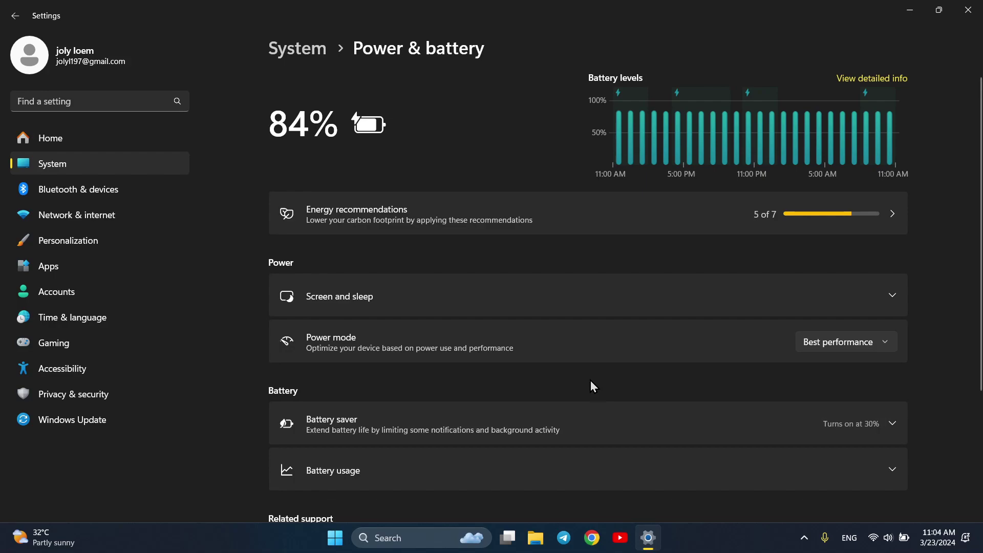
Search for power, open Edit power plan and go up to the Power Options page
left_click(427, 543)
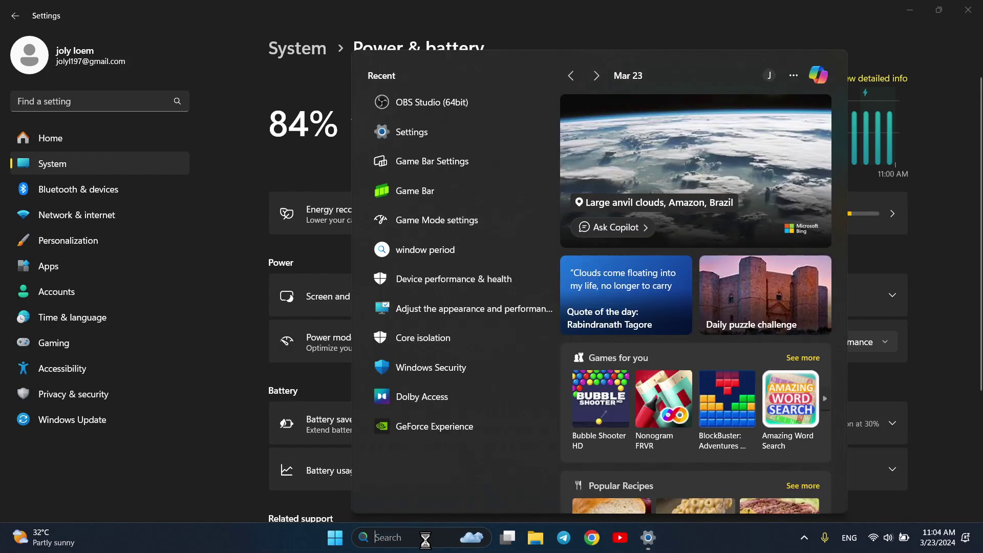
type("power")
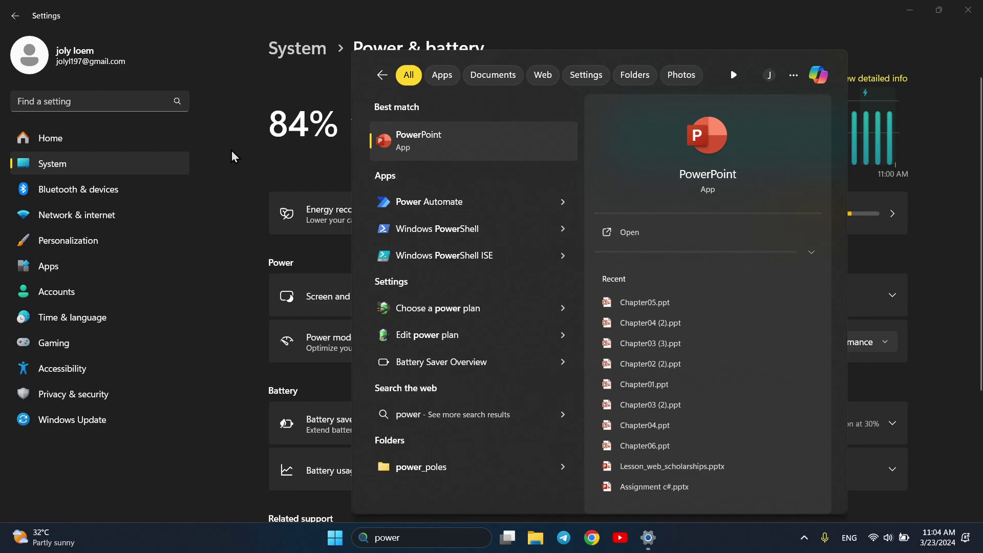
left_click(453, 334)
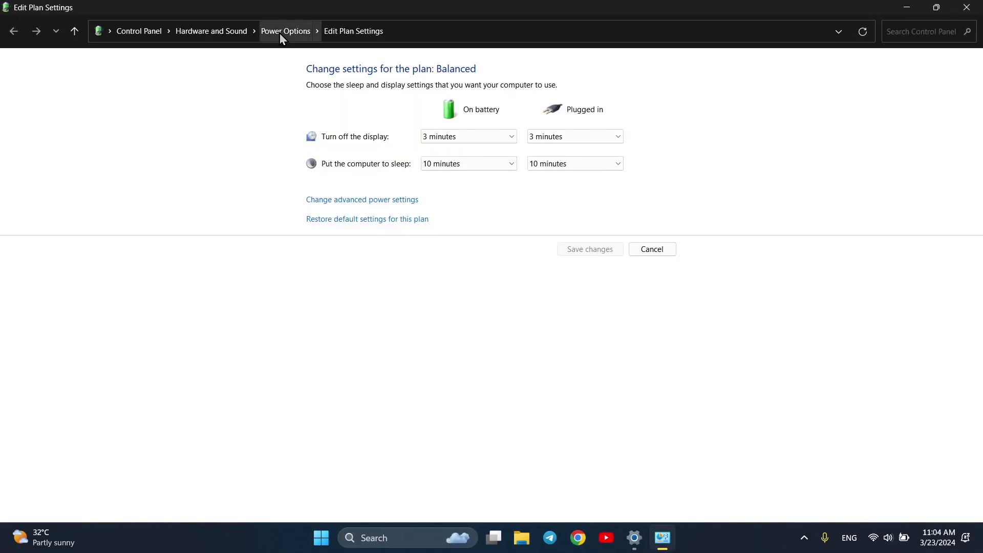
left_click(281, 32)
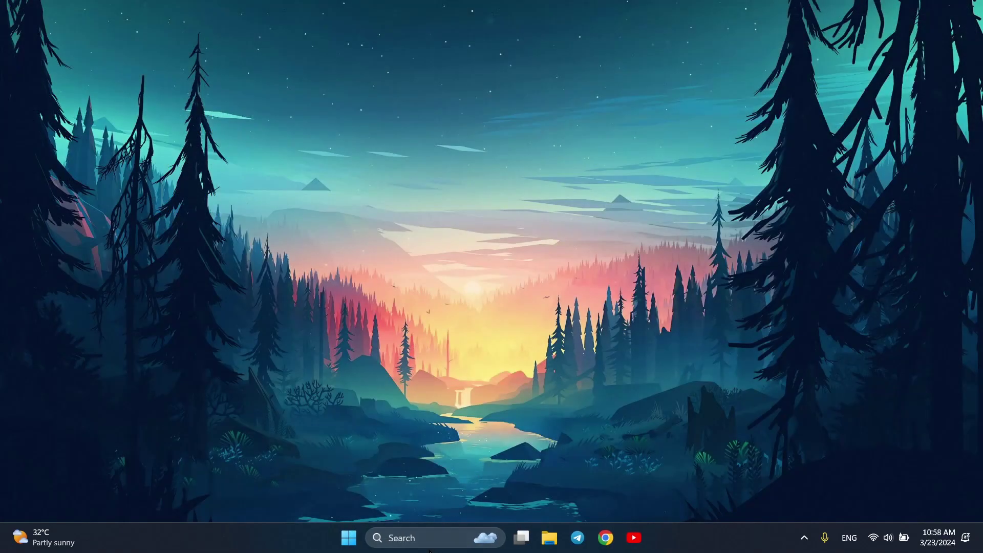
Search Windows for game bar and open the Game Bar Settings
left_click(428, 543)
type("game bar")
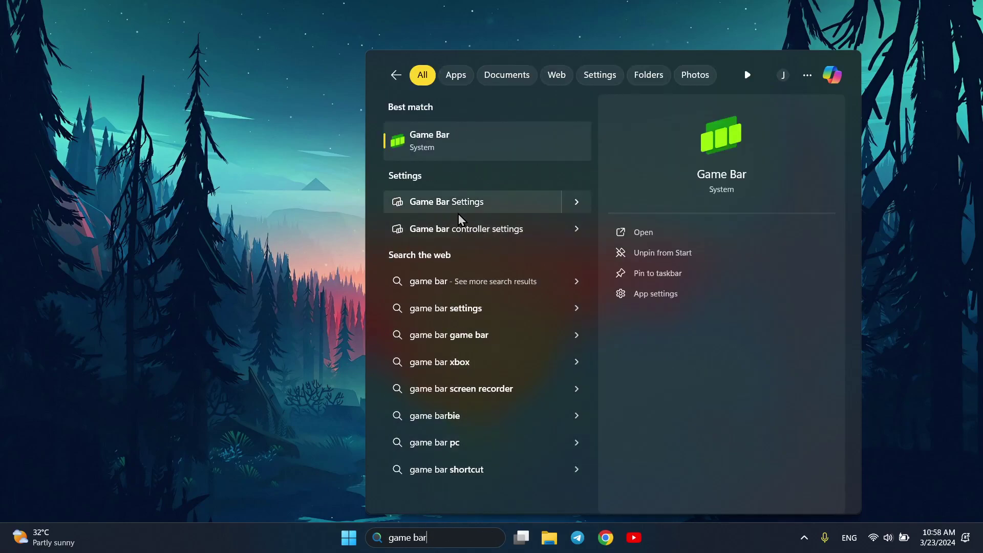
left_click(437, 204)
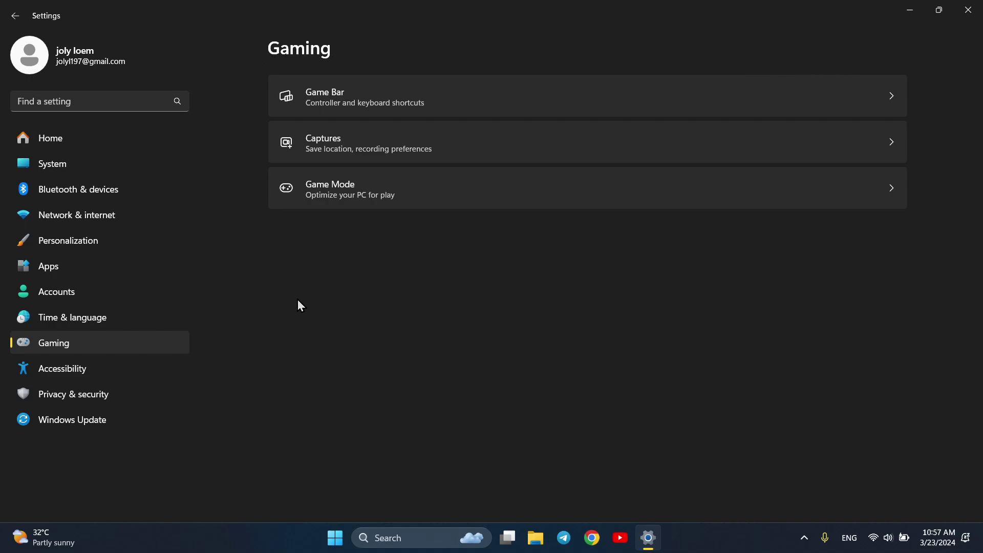
Open the Game Mode settings from the Gaming page
left_click(390, 201)
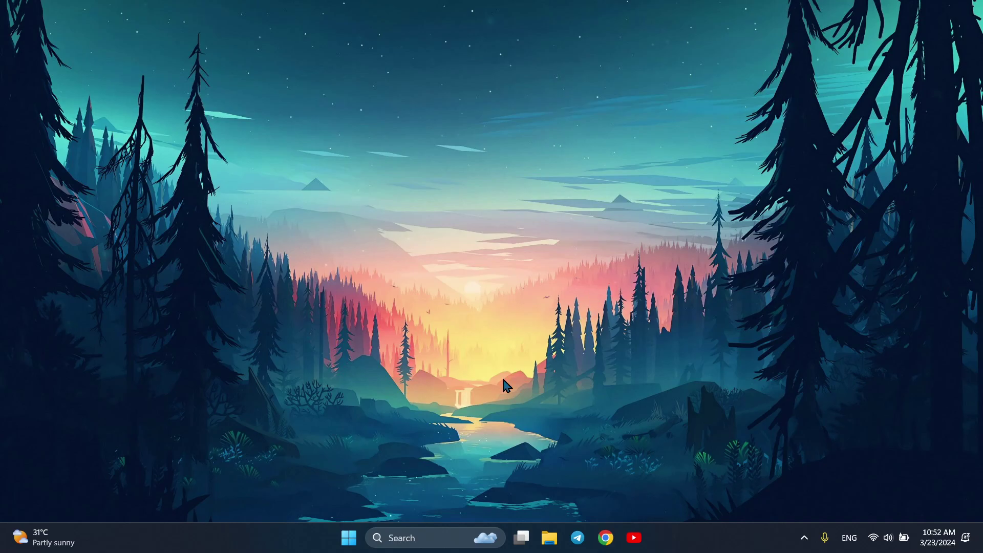
Search Windows for core isolation and open the Core isolation settings
left_click(423, 536)
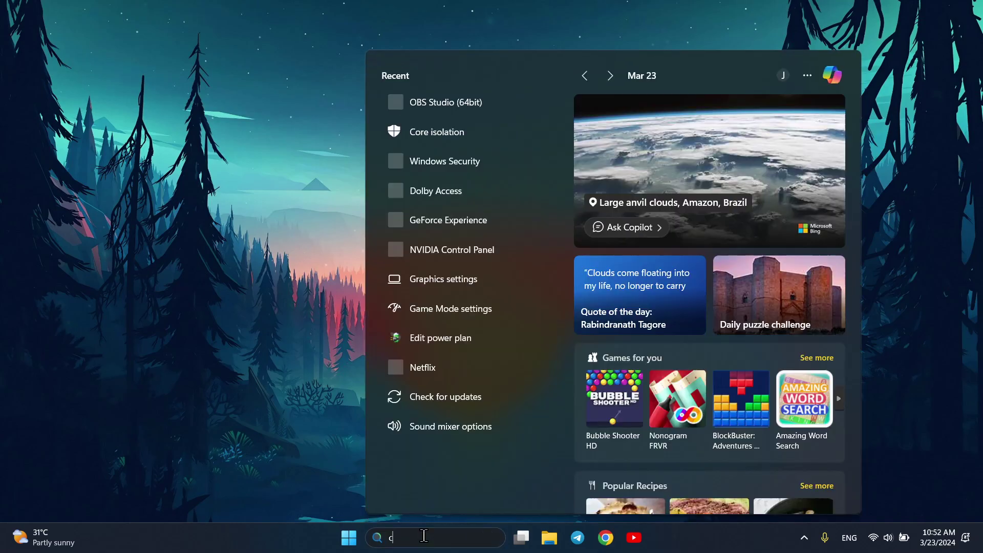
type("core")
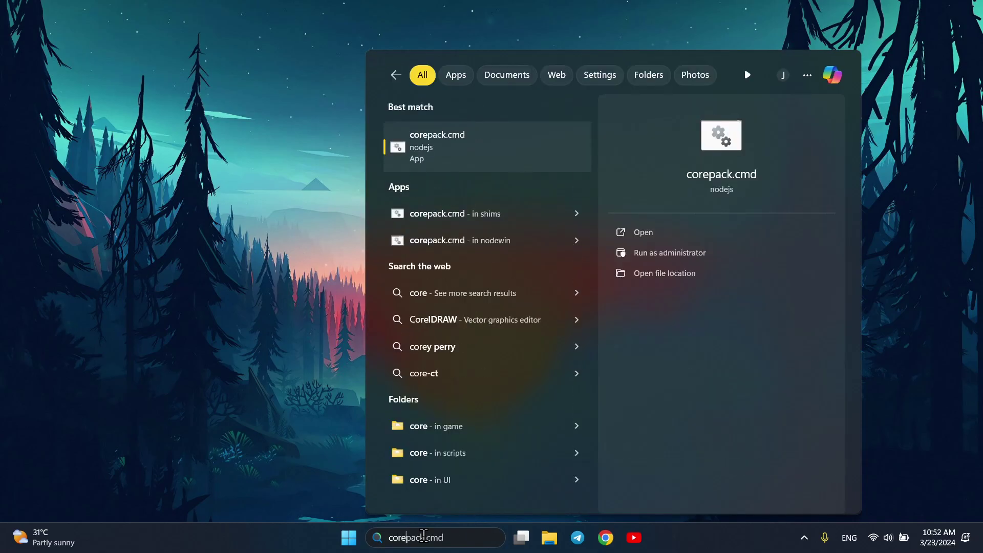
type(" is")
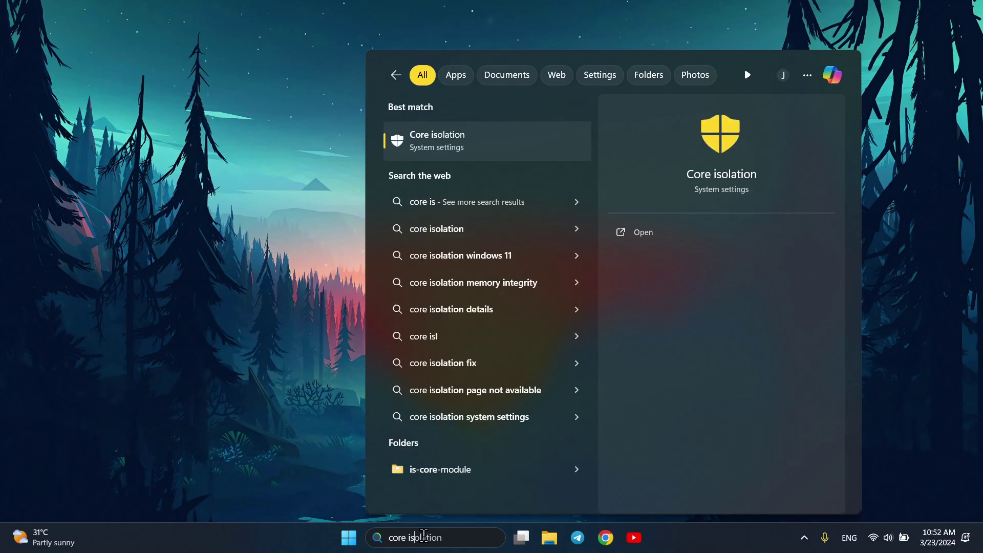
left_click(432, 138)
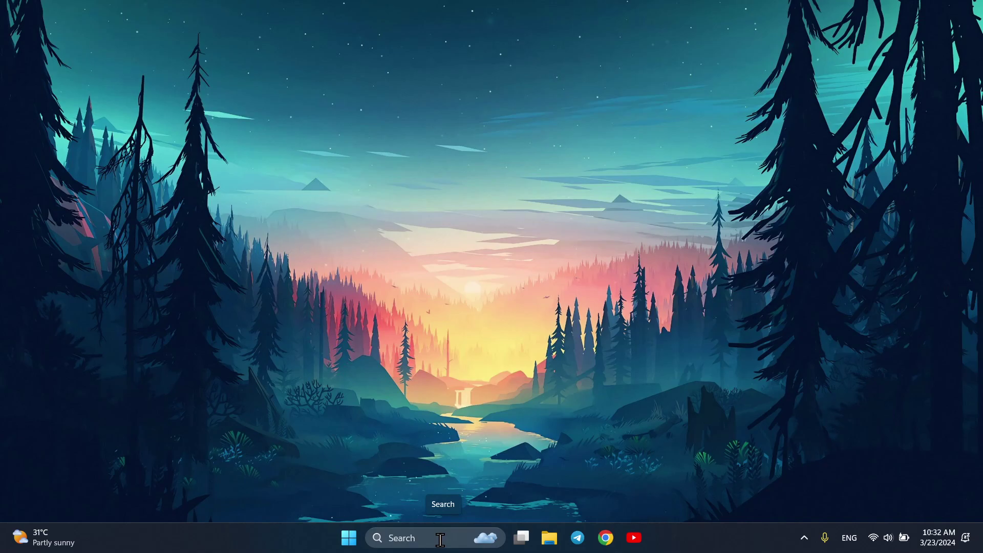
Search Windows for GeForce Experience and open it
left_click(440, 539)
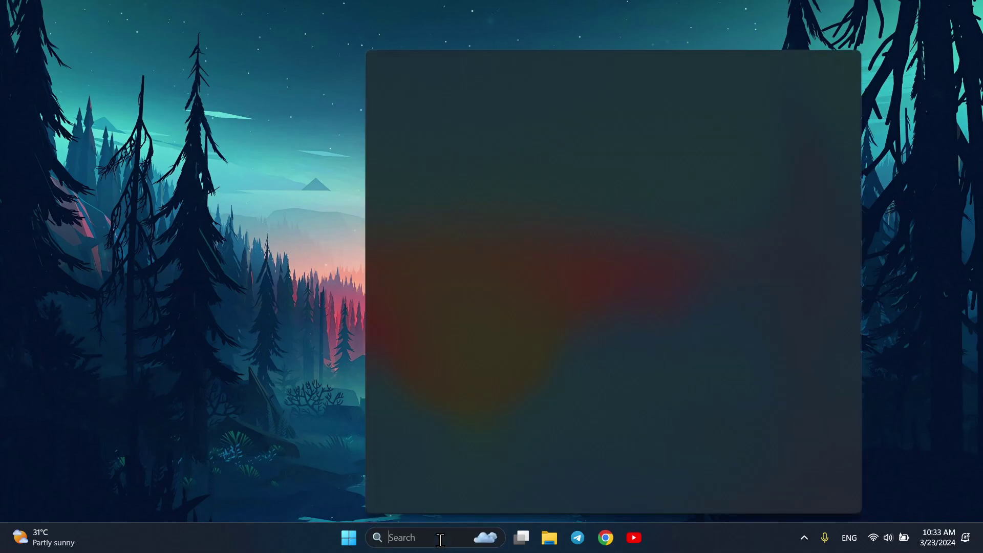
type("ge")
key("Escape")
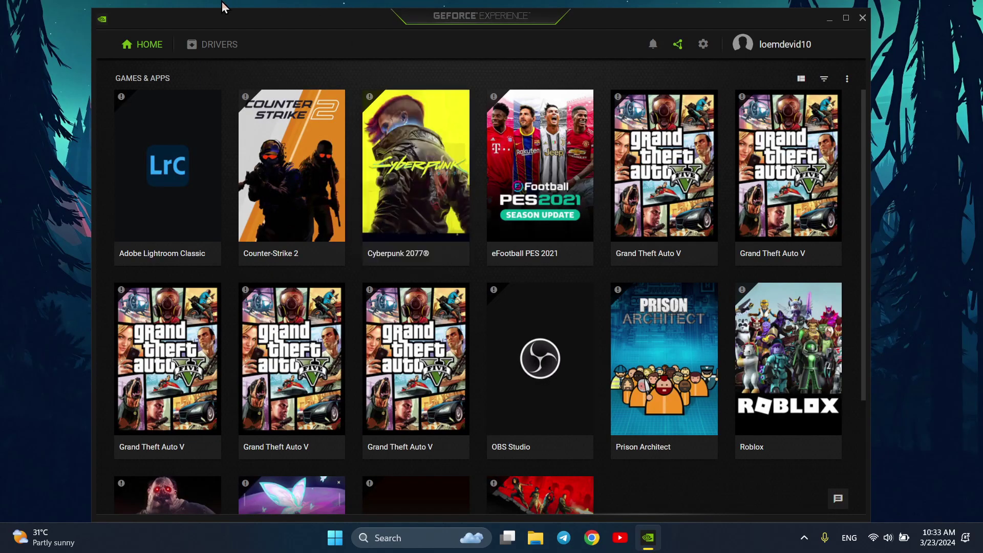
Check for graphics driver updates and start the express installation of the GeForce Game Ready Driver version 551.86
left_click(208, 46)
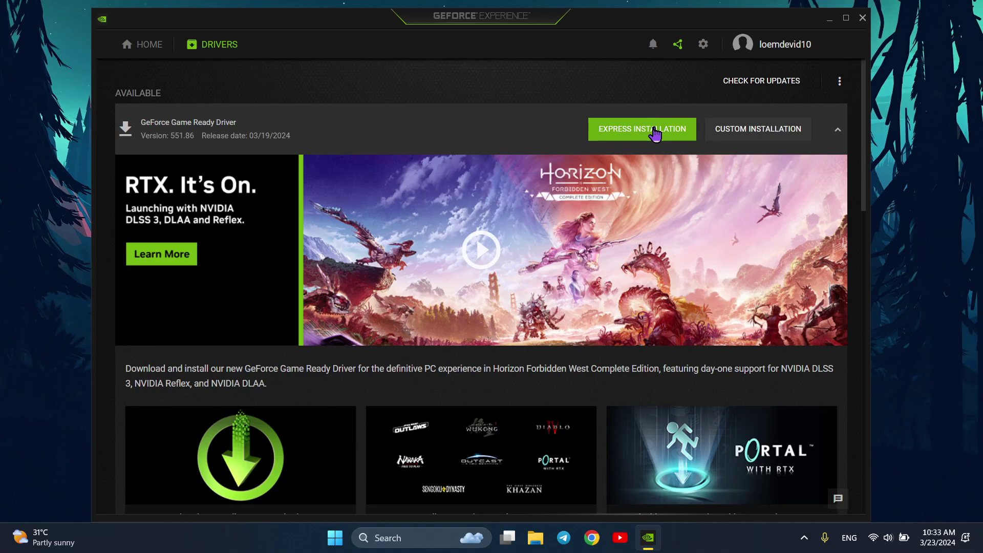
left_click(780, 90)
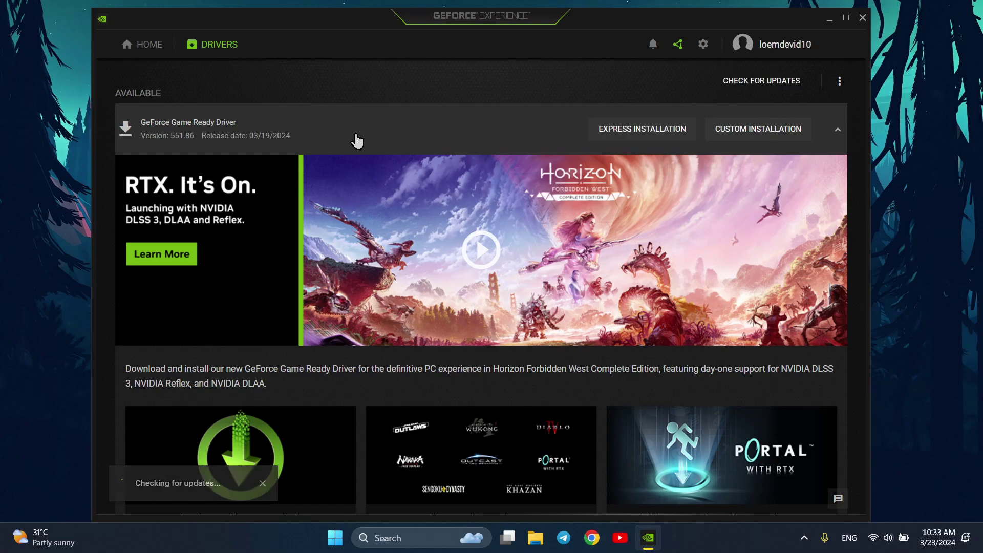
left_click(663, 131)
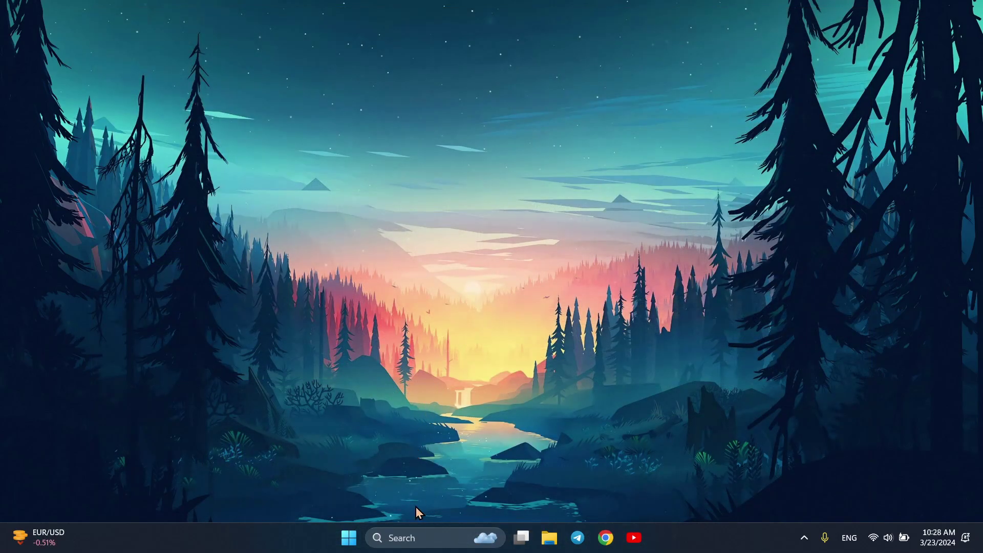
Search Windows for graphics settings, open them and look over the Graphics page
left_click(416, 537)
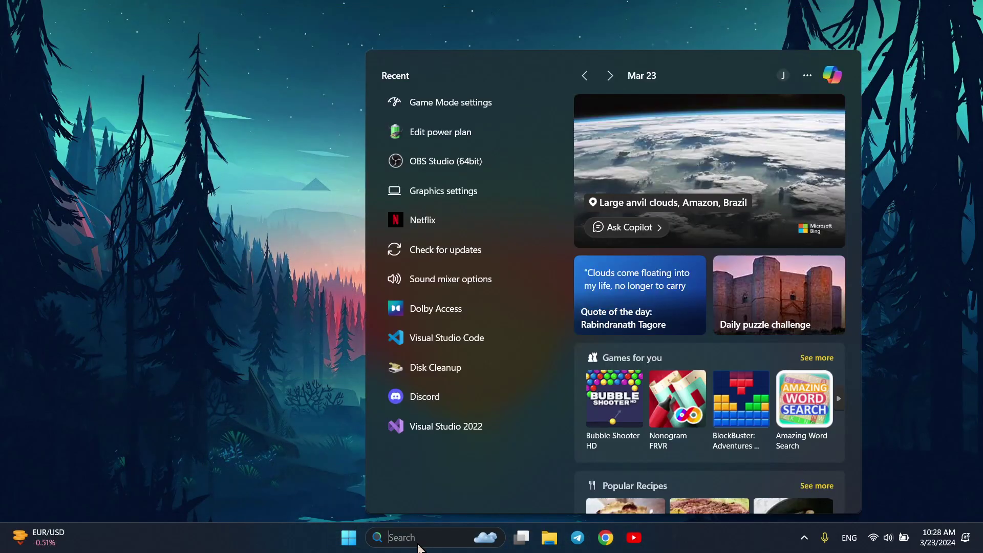
type("graphics settings")
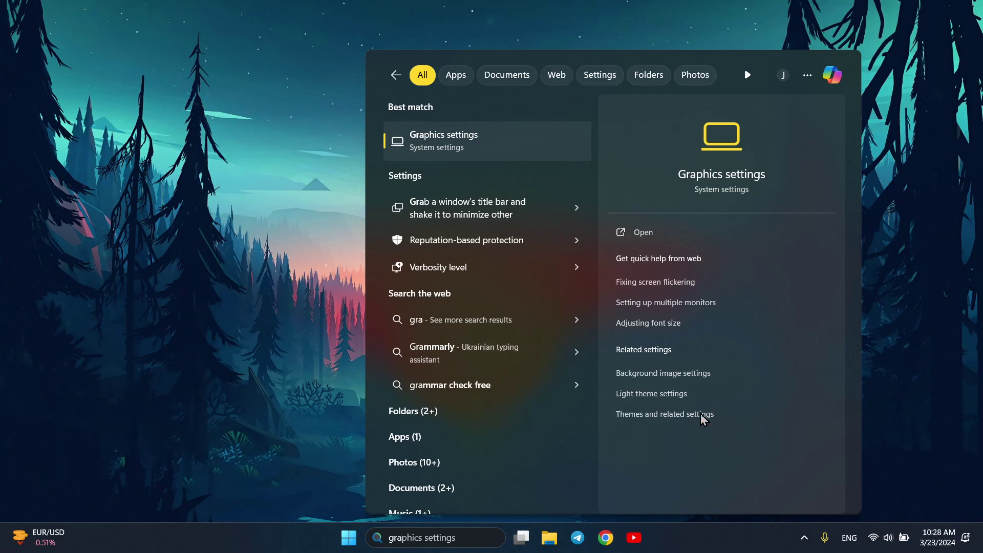
left_click(472, 143)
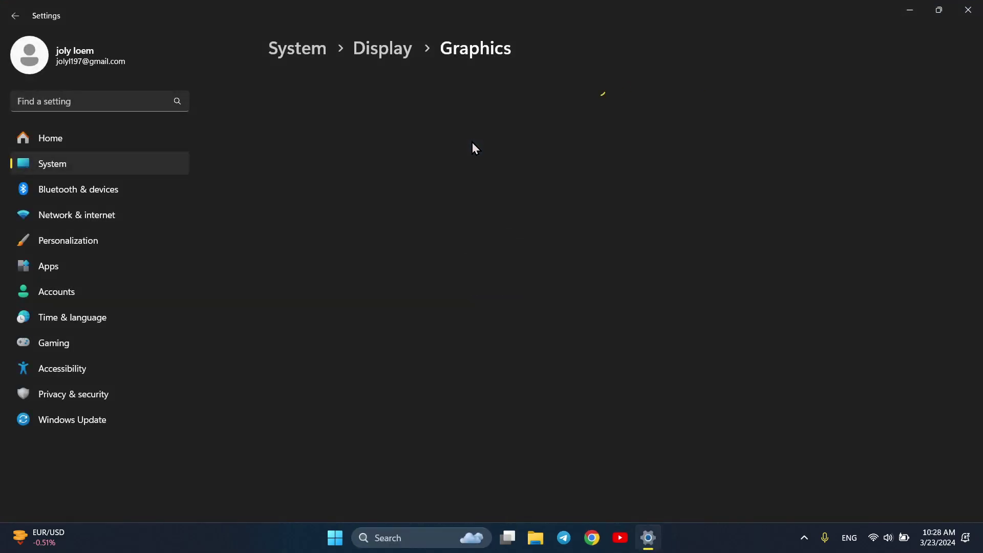
scroll(496, 195, "down", 5)
scroll(461, 218, "up", 5)
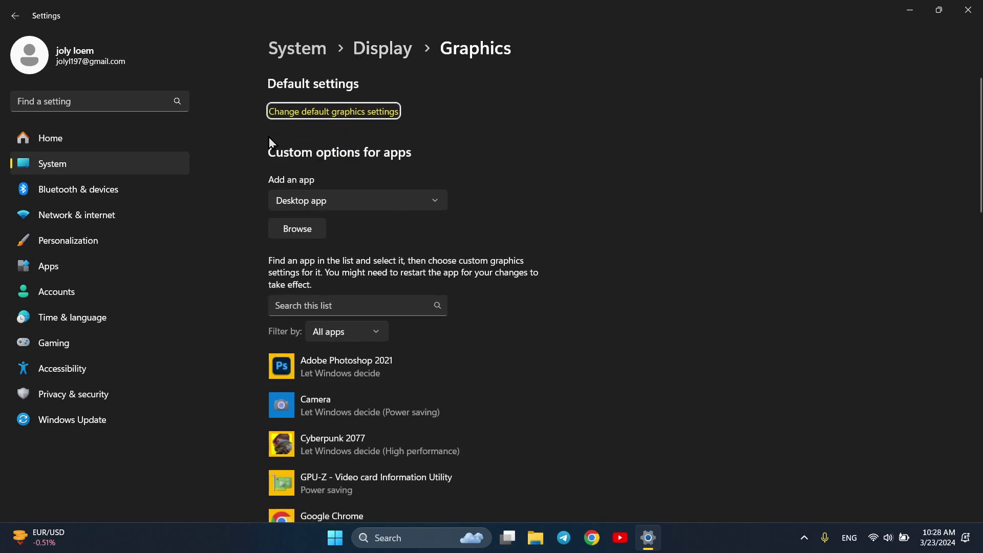
Turn off Hardware-accelerated GPU scheduling in the default graphics settings and close Settings
left_click(314, 116)
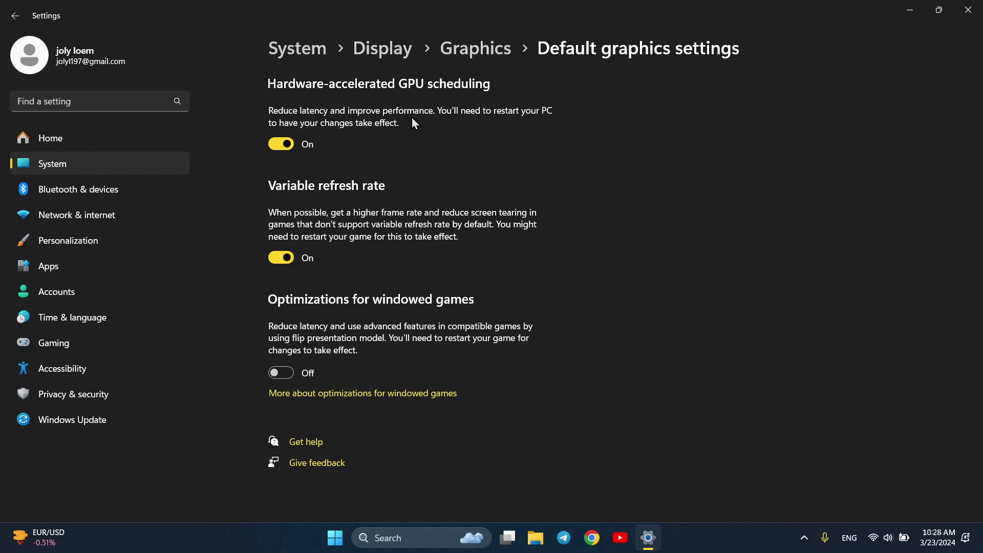
left_click(287, 146)
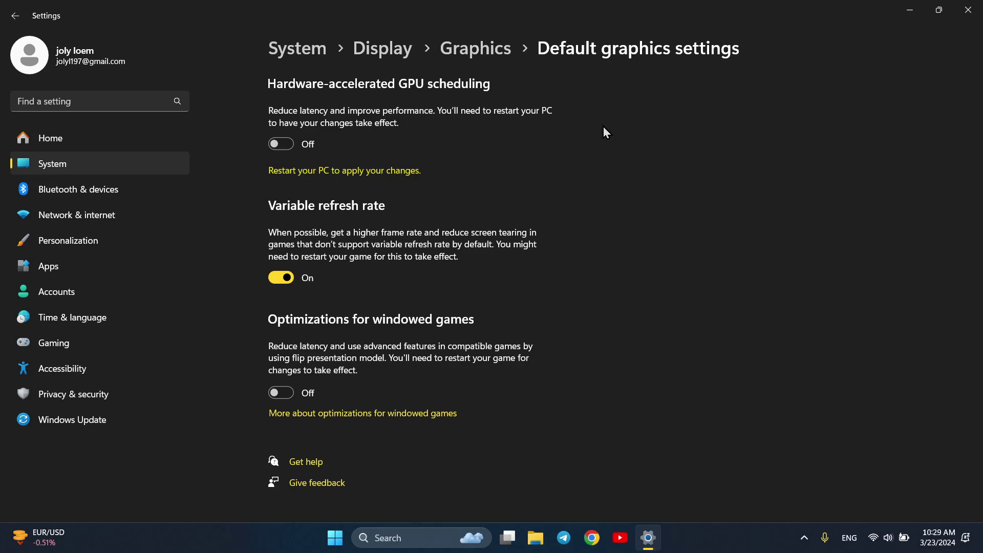
left_click(967, 10)
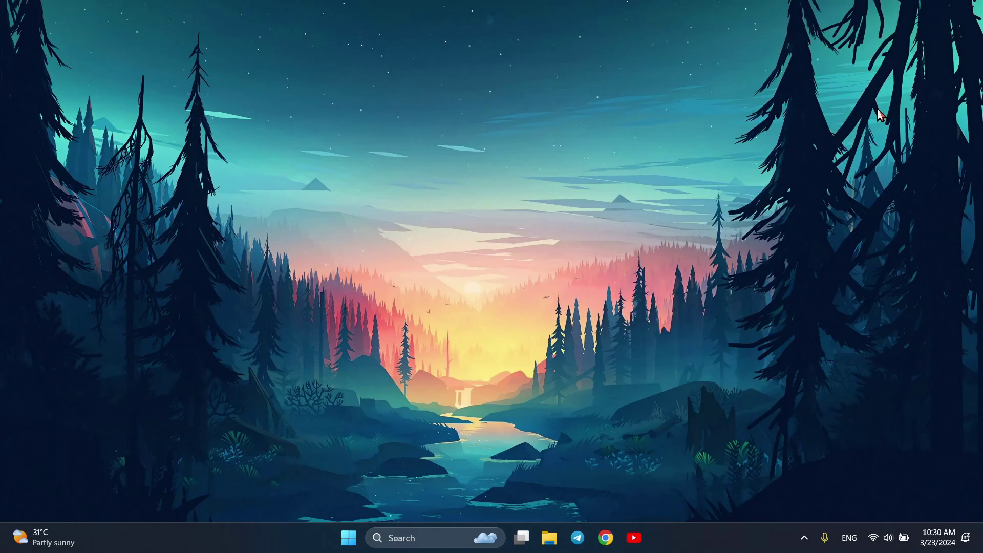
right_click(550, 144)
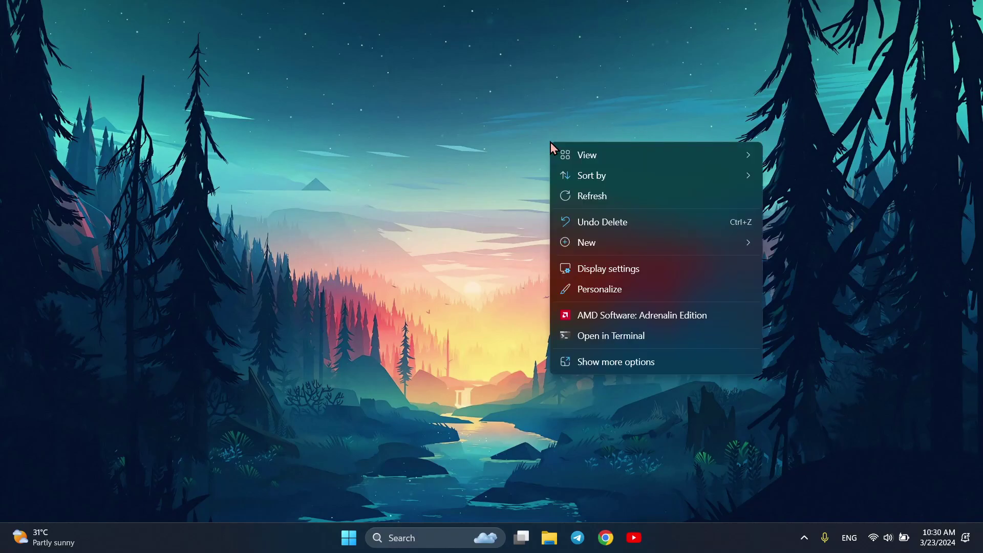
left_click(616, 363)
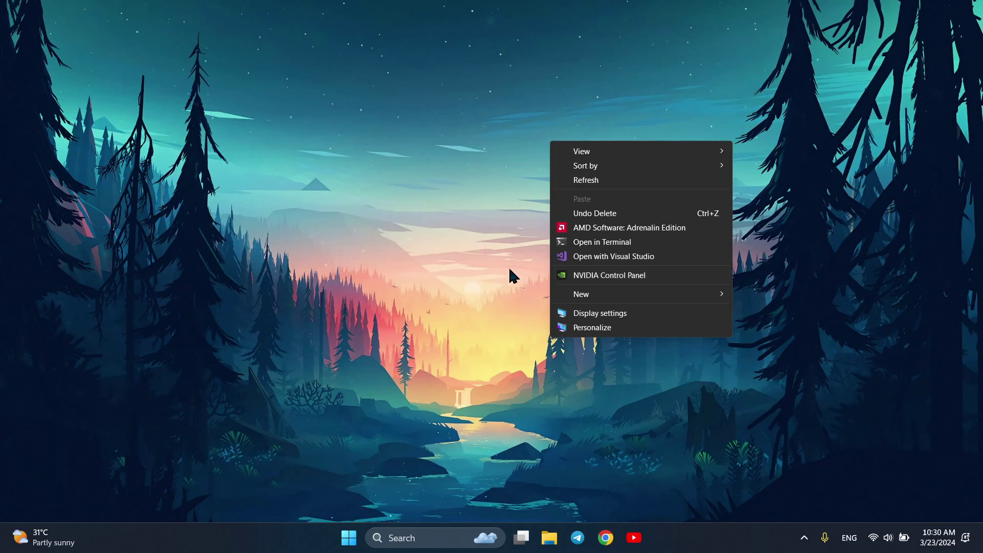
left_click(414, 322)
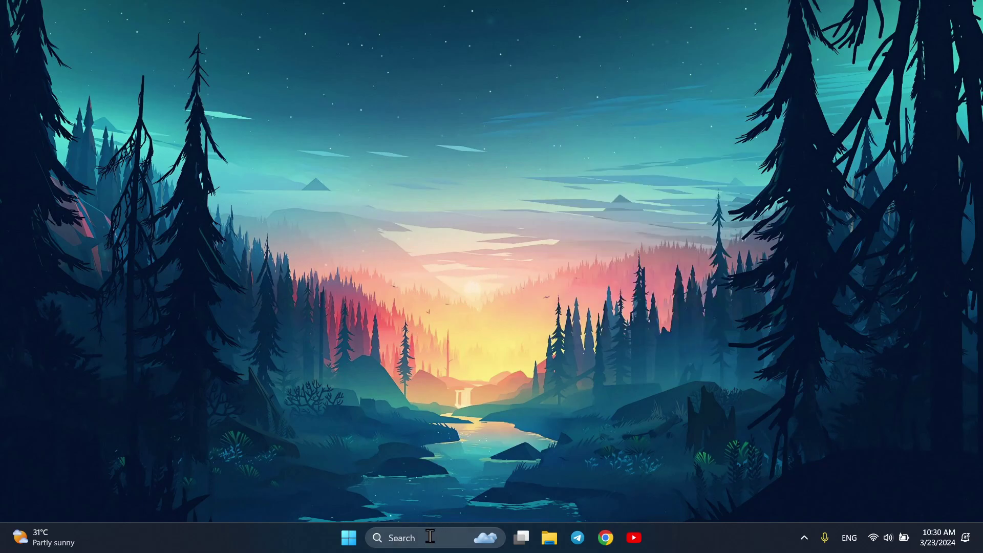
right_click(517, 348)
Search Windows for nvidia and open the NVIDIA Control Panel
left_click(406, 539)
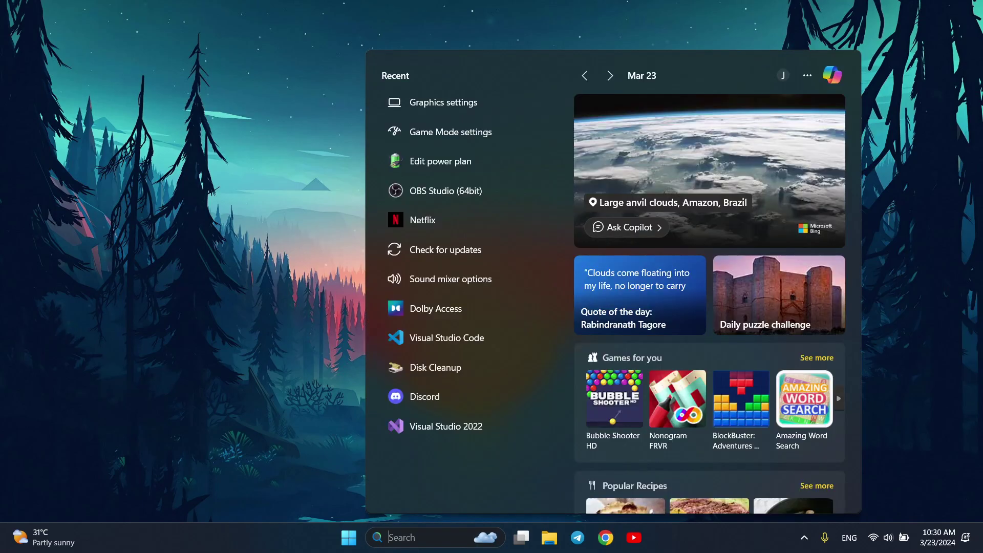
type("nvidia")
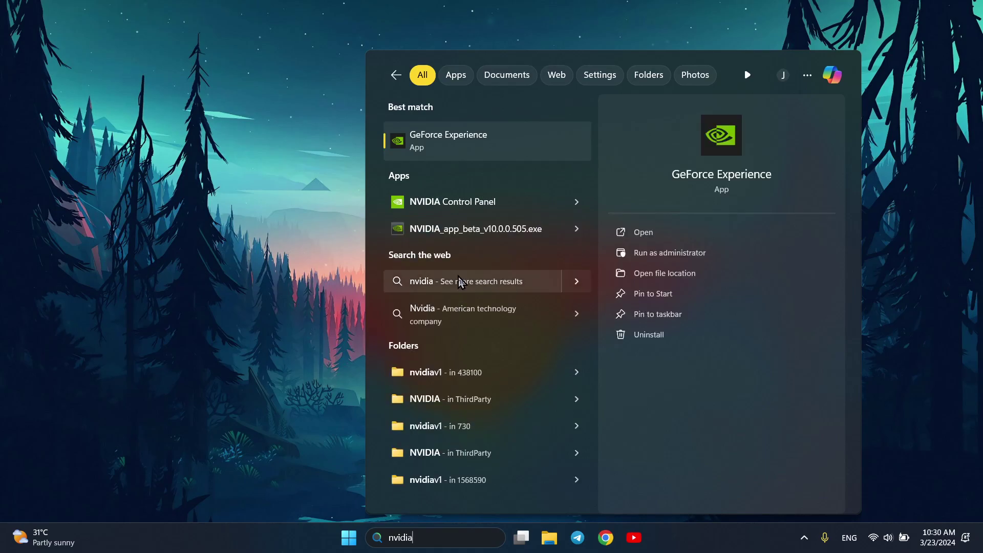
left_click(455, 201)
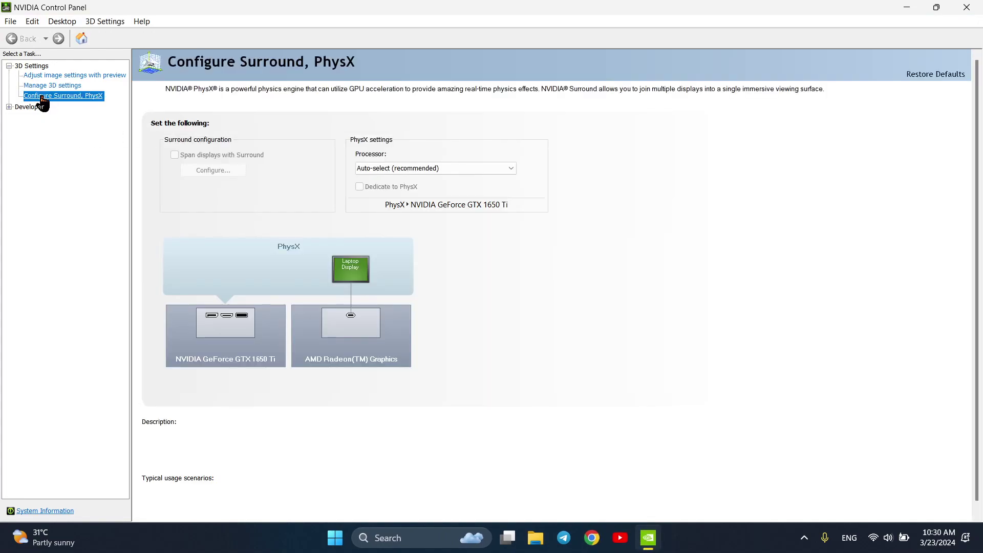
Choose the preference emphasizing Performance in Adjust image settings with preview, and look over the Manage 3D settings page
left_click(50, 76)
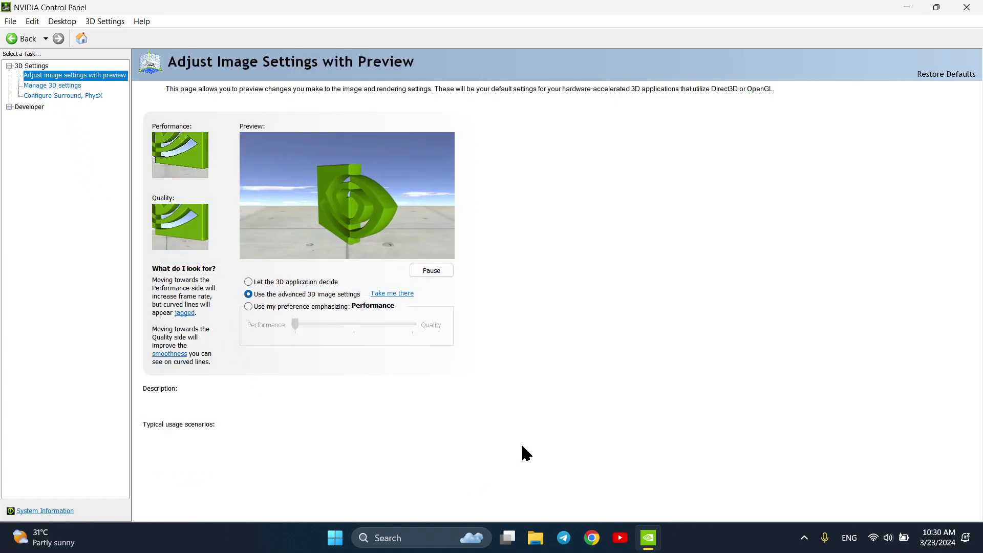
left_click(276, 306)
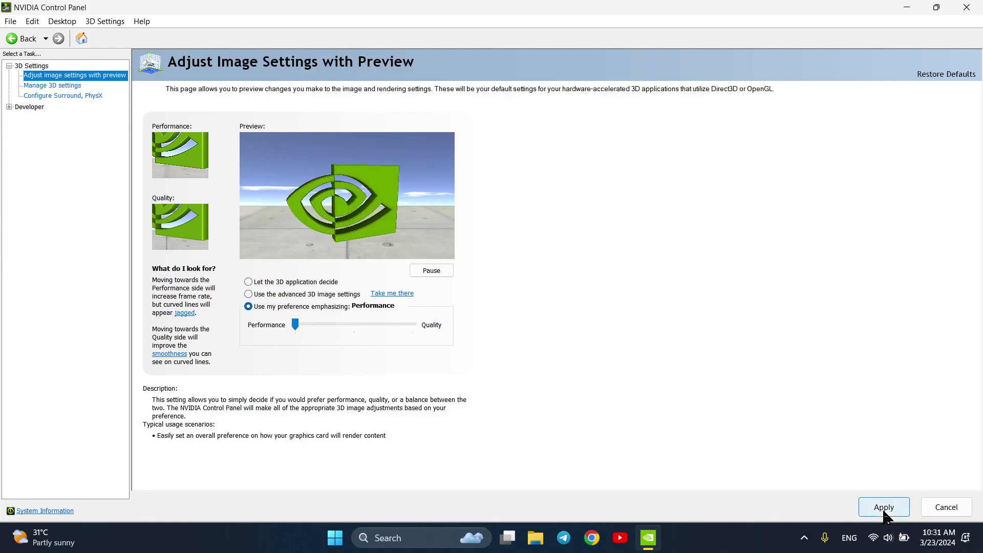
left_click(46, 86)
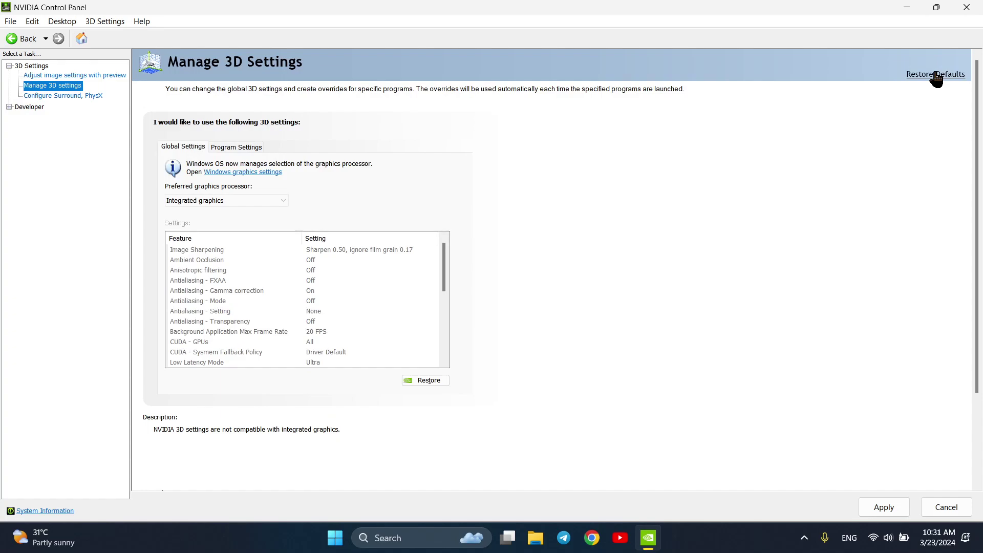
left_click(67, 75)
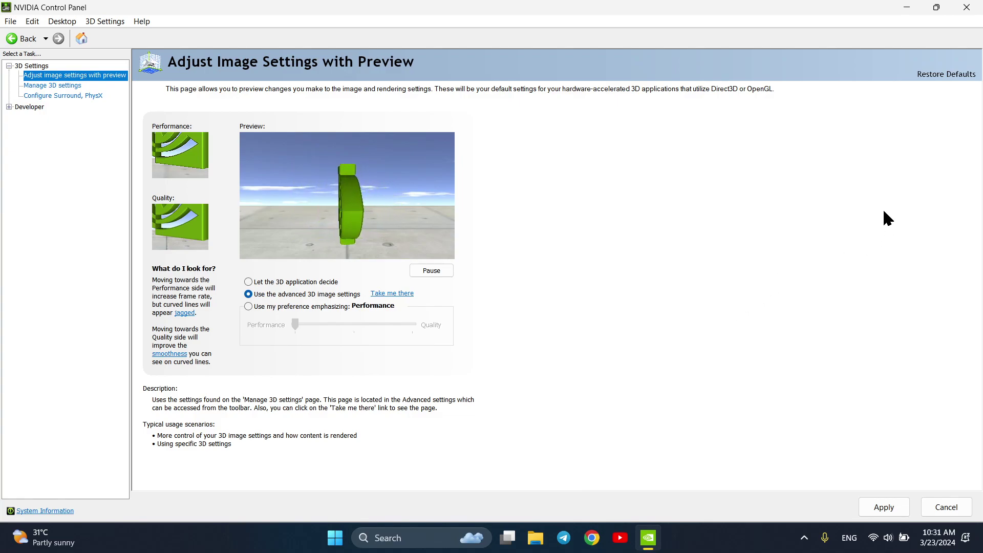
Discard the pending image changes, set the PhysX processor to NVIDIA GeForce GTX 1650 Ti, apply it and close the NVIDIA Control Panel
left_click(35, 96)
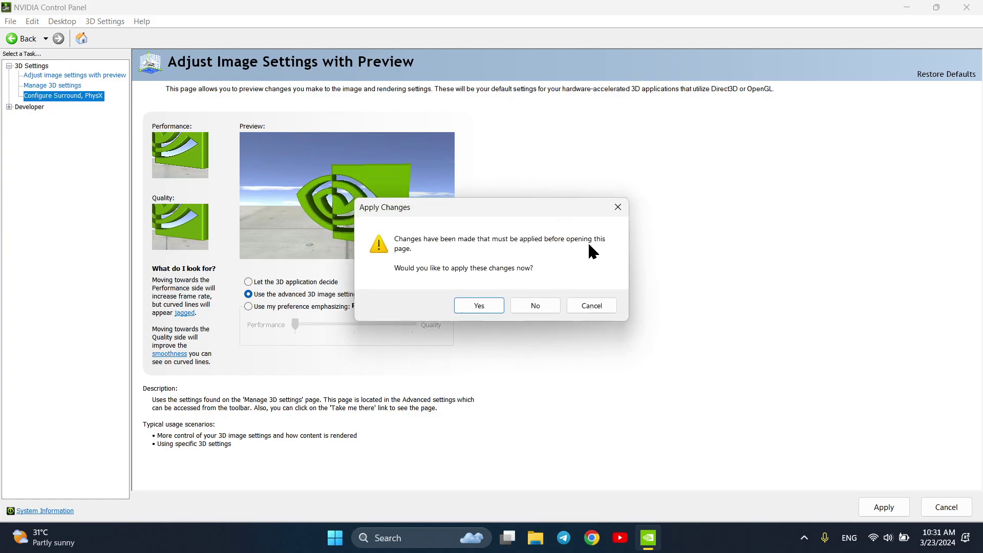
left_click(539, 305)
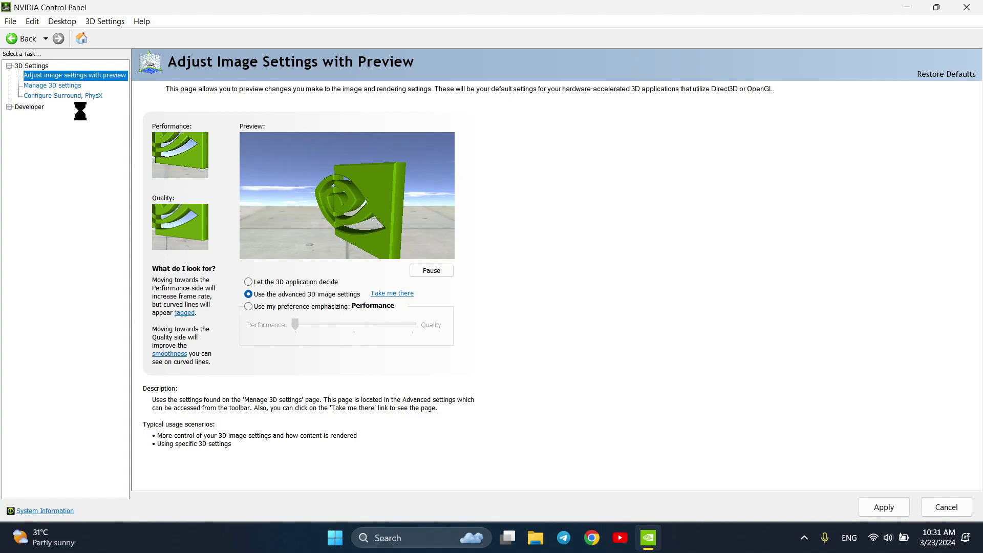
left_click(507, 168)
left_click(397, 190)
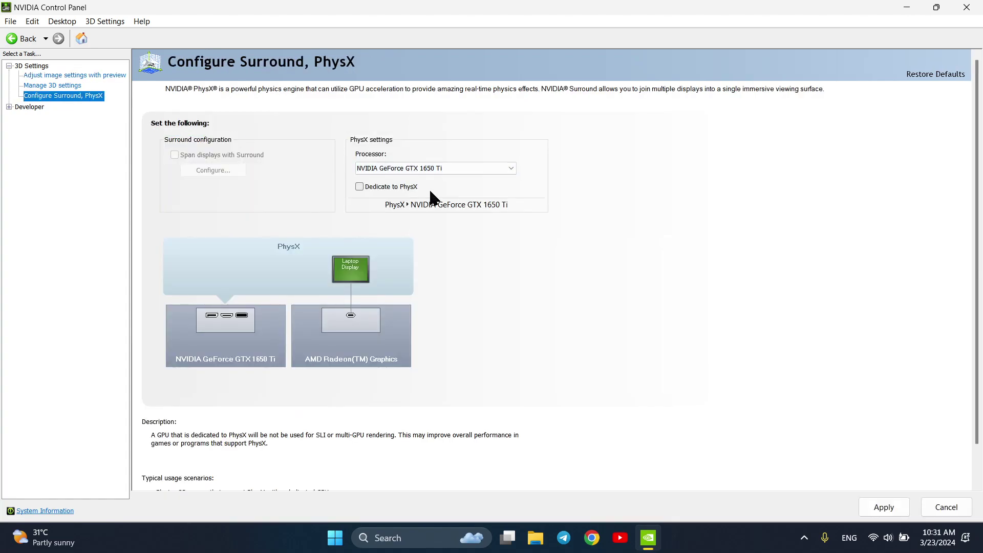
left_click(884, 506)
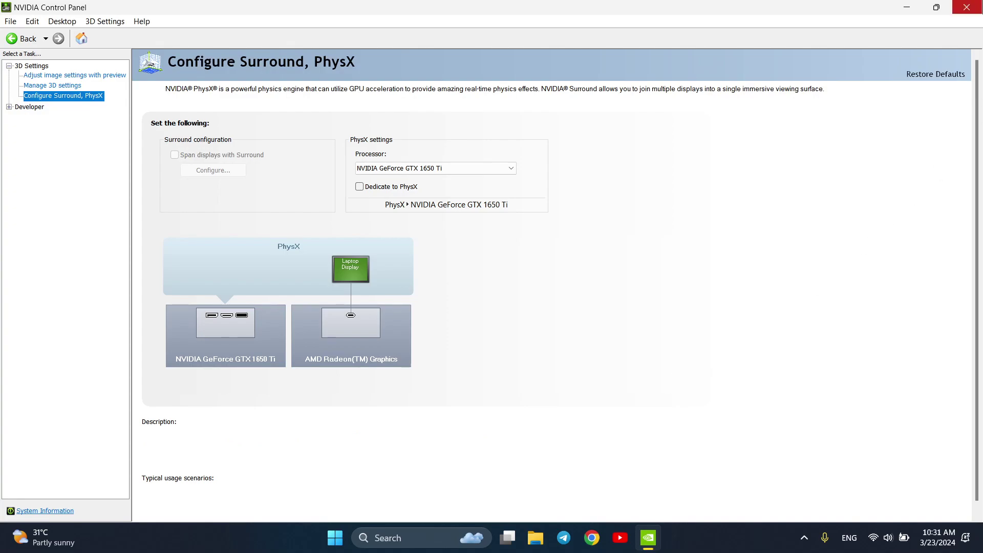
left_click(966, 7)
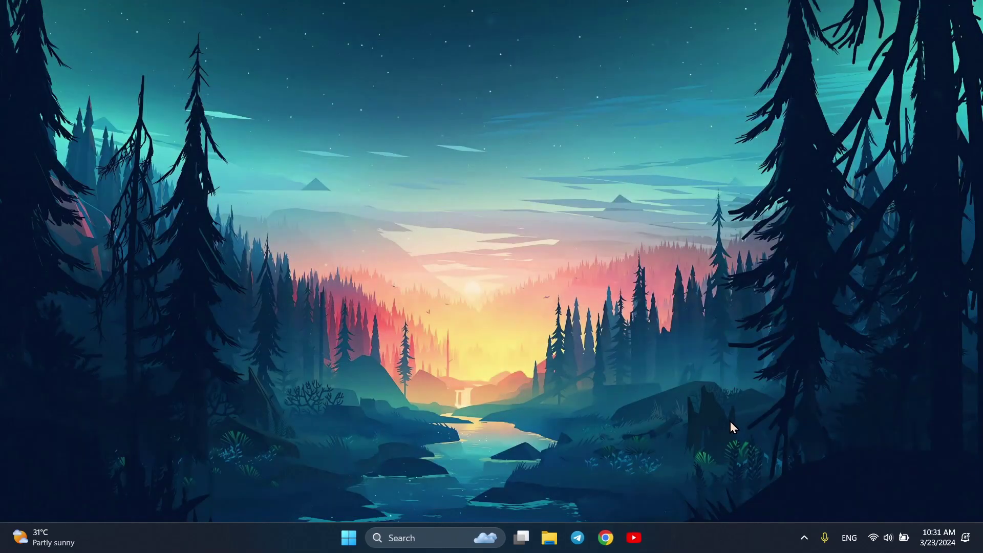